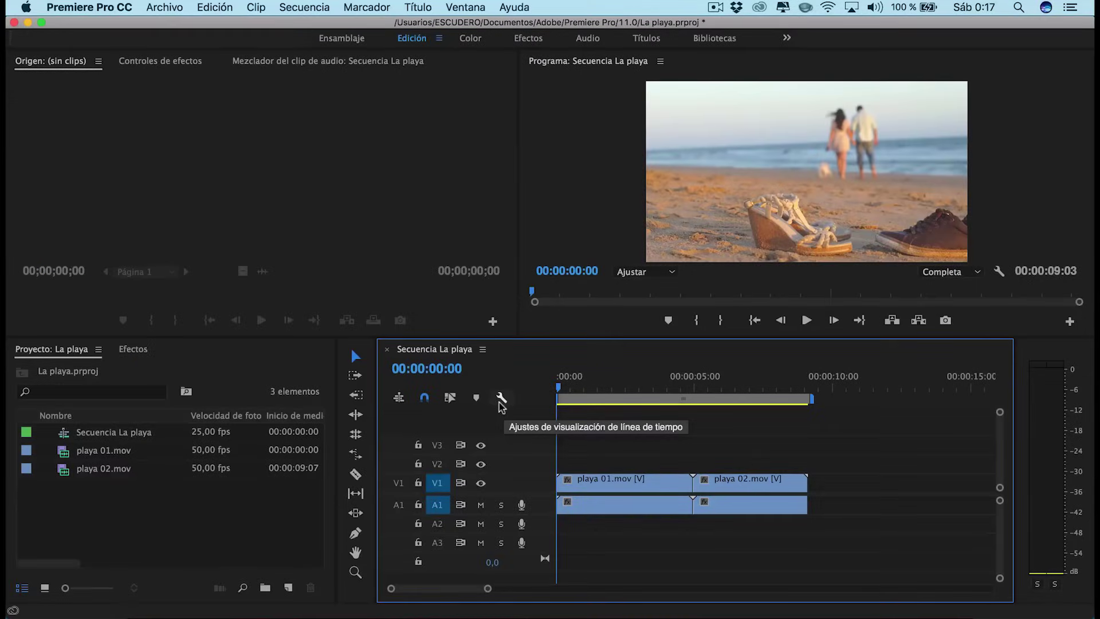
Turn on audio waveform display for timeline clips and make the Audio 1 track taller
click(501, 399)
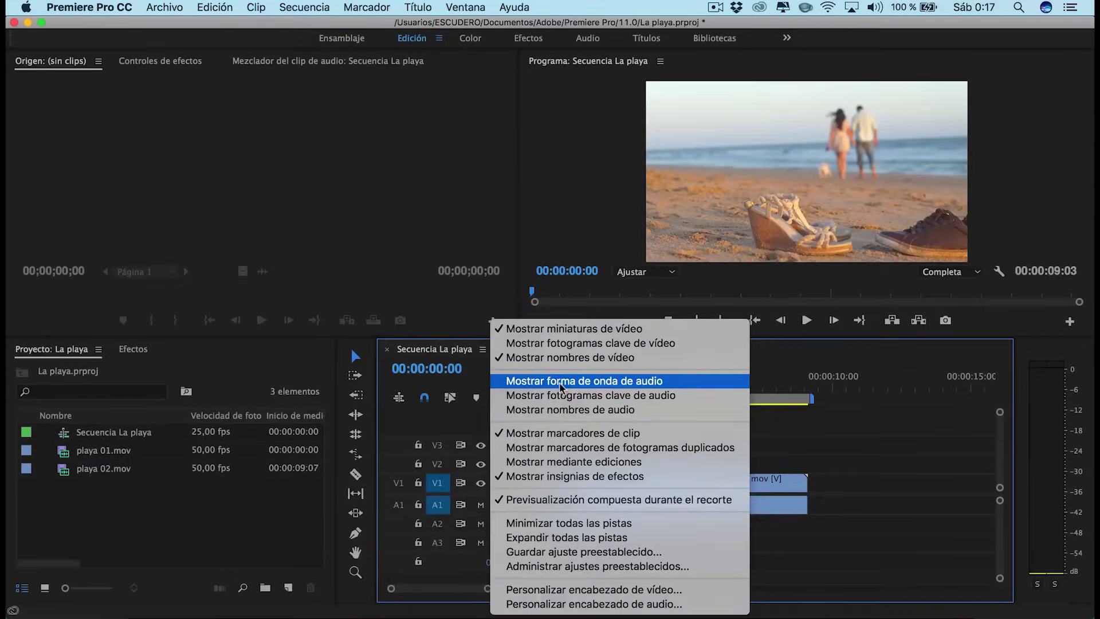
click(561, 388)
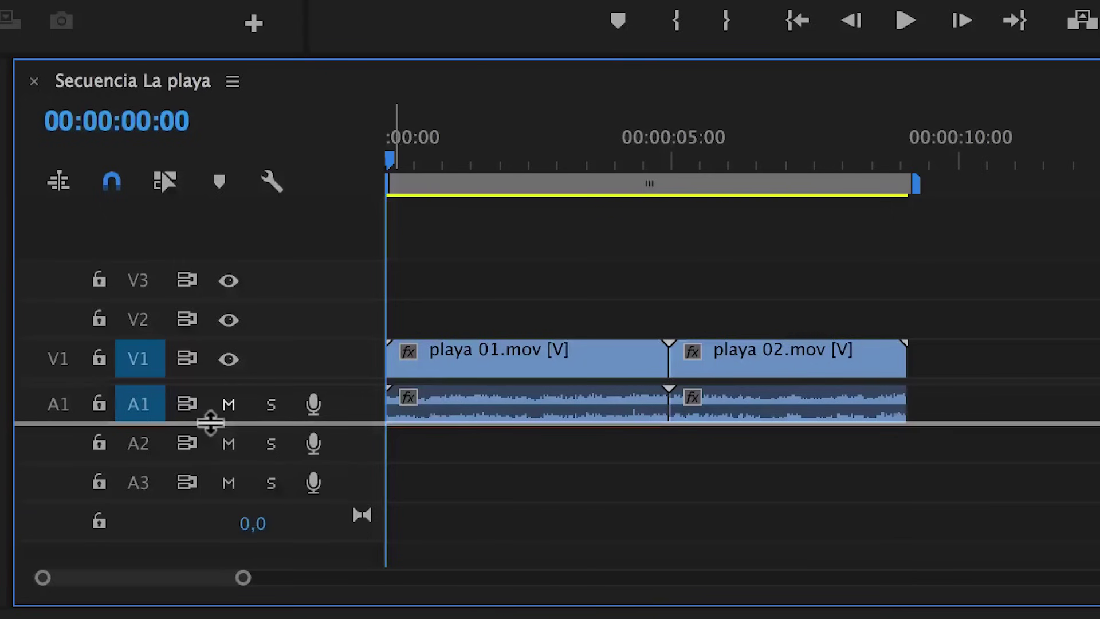
drag(210, 423, 206, 478)
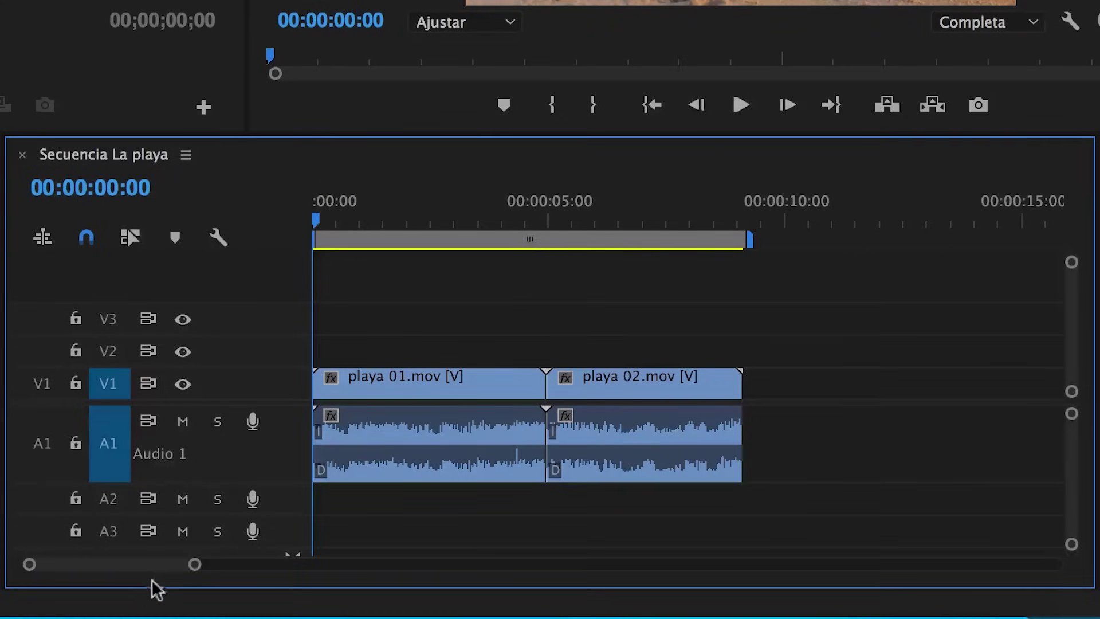
drag(195, 565, 275, 550)
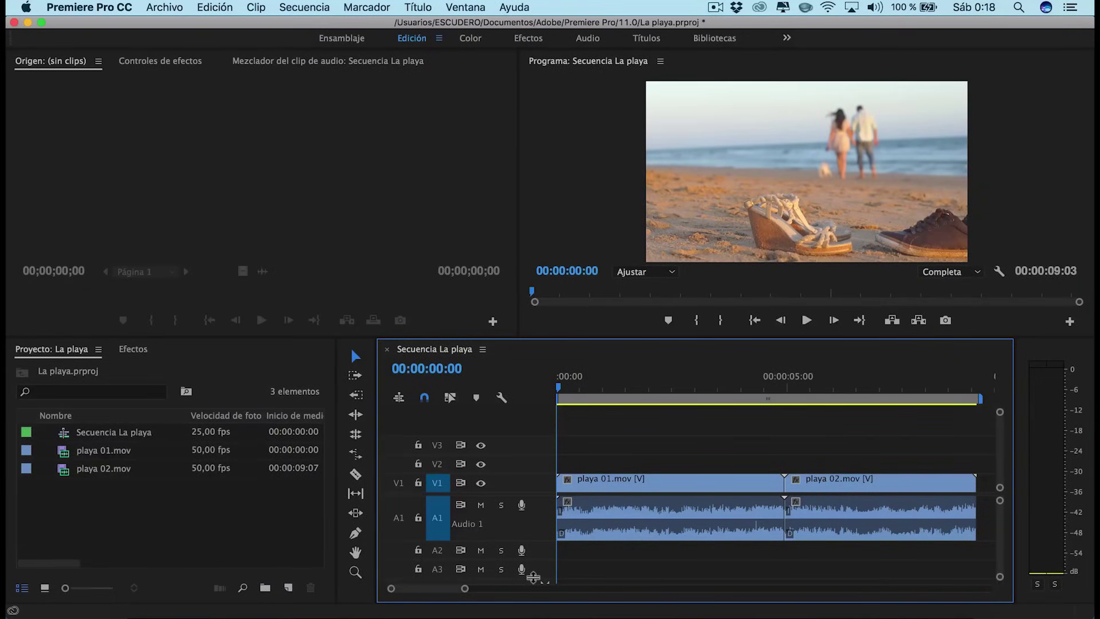
Inspect playa 01.mov in the Source monitor with enlarged left and right channel waveforms, then show the Audio Clip Mixer
double_click(628, 498)
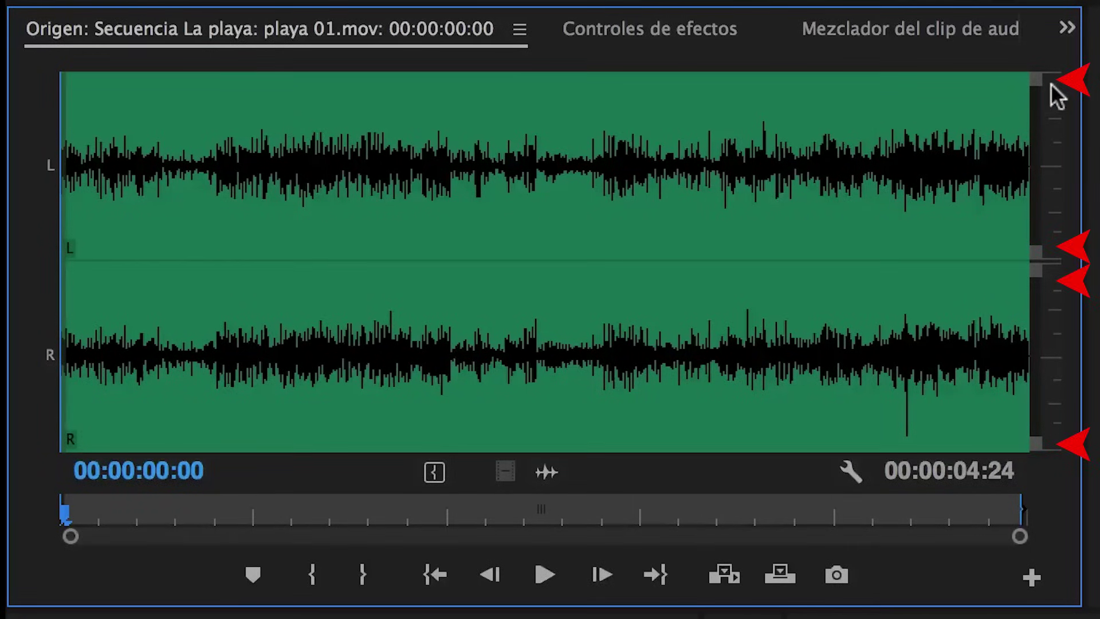
drag(1035, 80, 1037, 133)
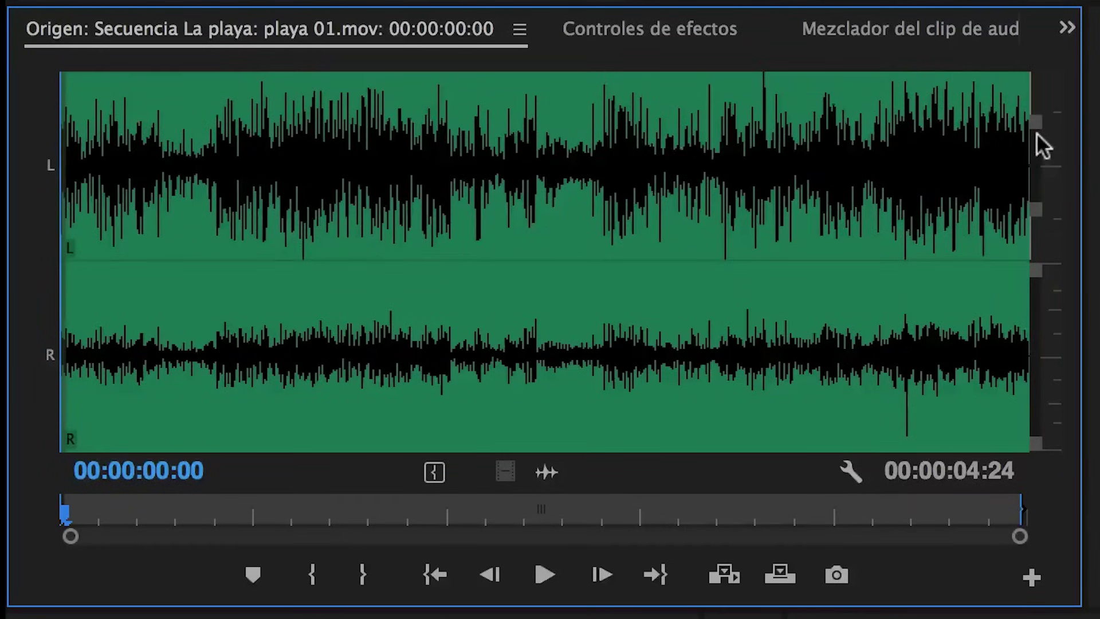
drag(1035, 264, 1034, 314)
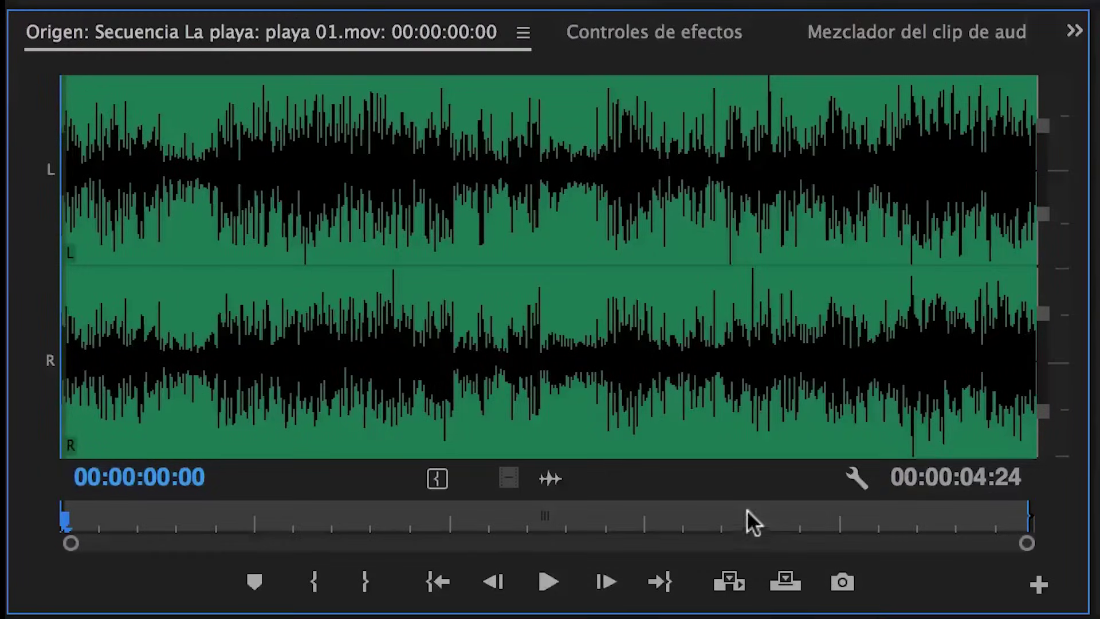
click(899, 32)
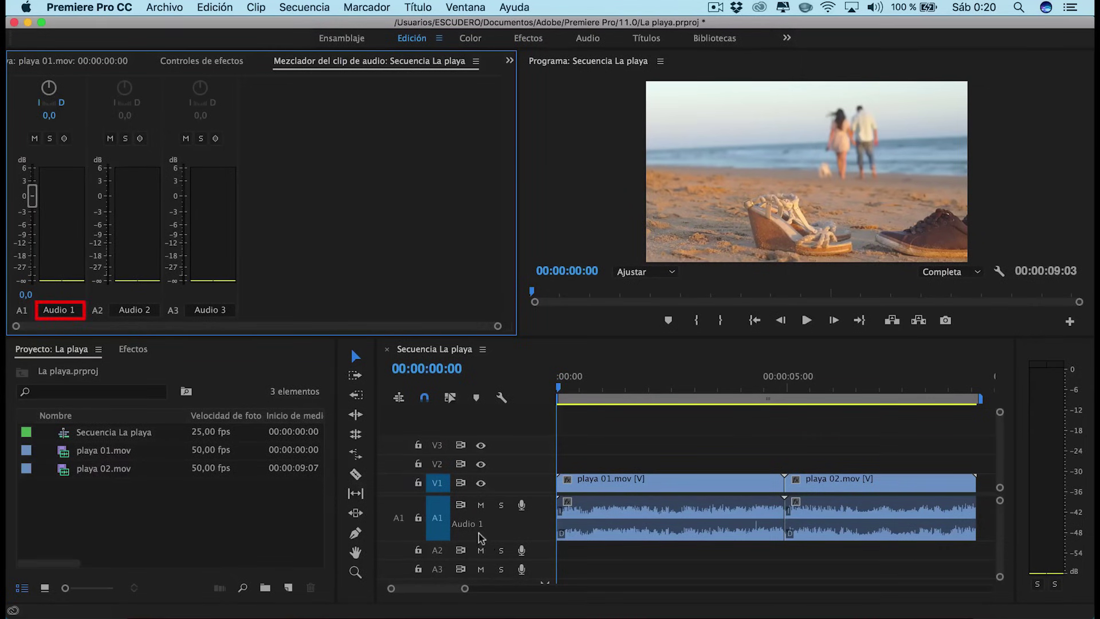
Preview Secuencia La playa up to 00:00:07:17, then open the Ventana menu
click(808, 321)
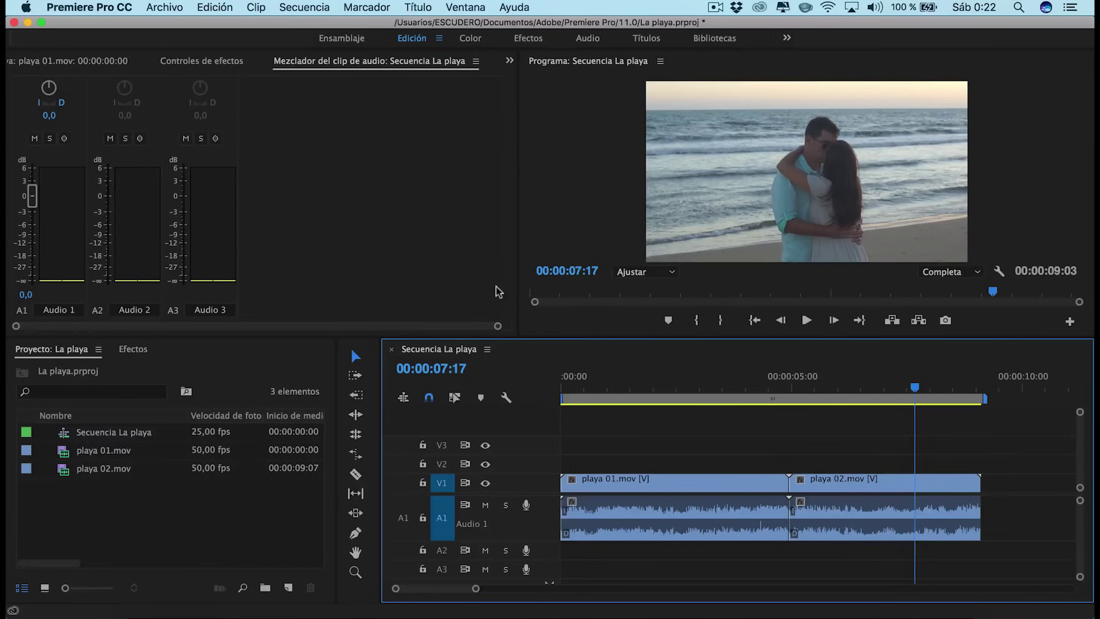
click(468, 10)
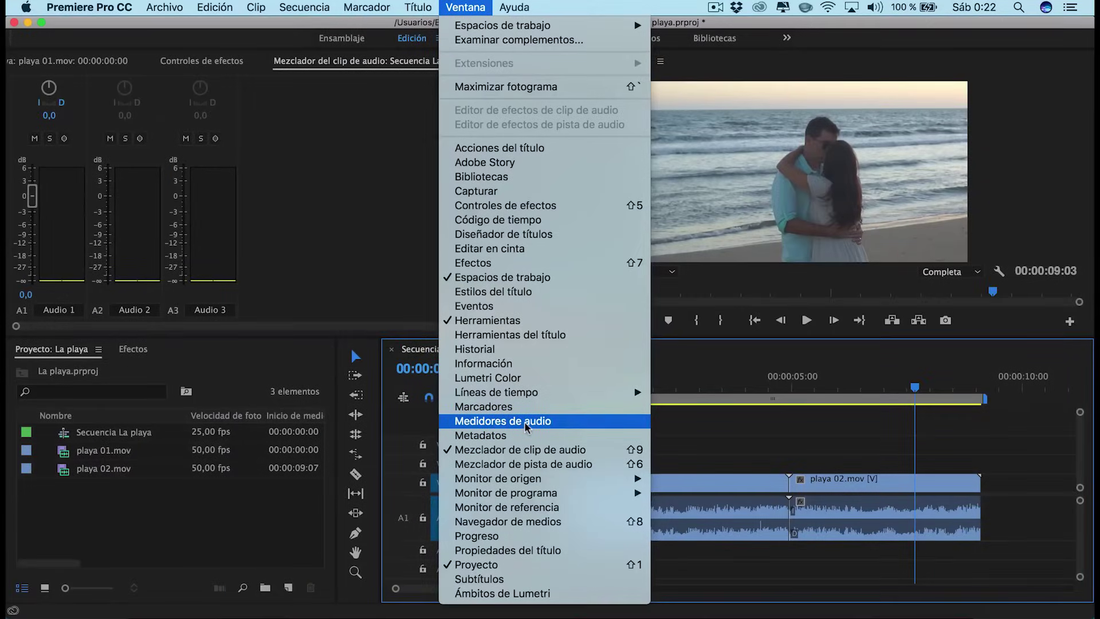
Add the Medidores de audio panel and check that clicking a clip selects its video and audio together
click(526, 426)
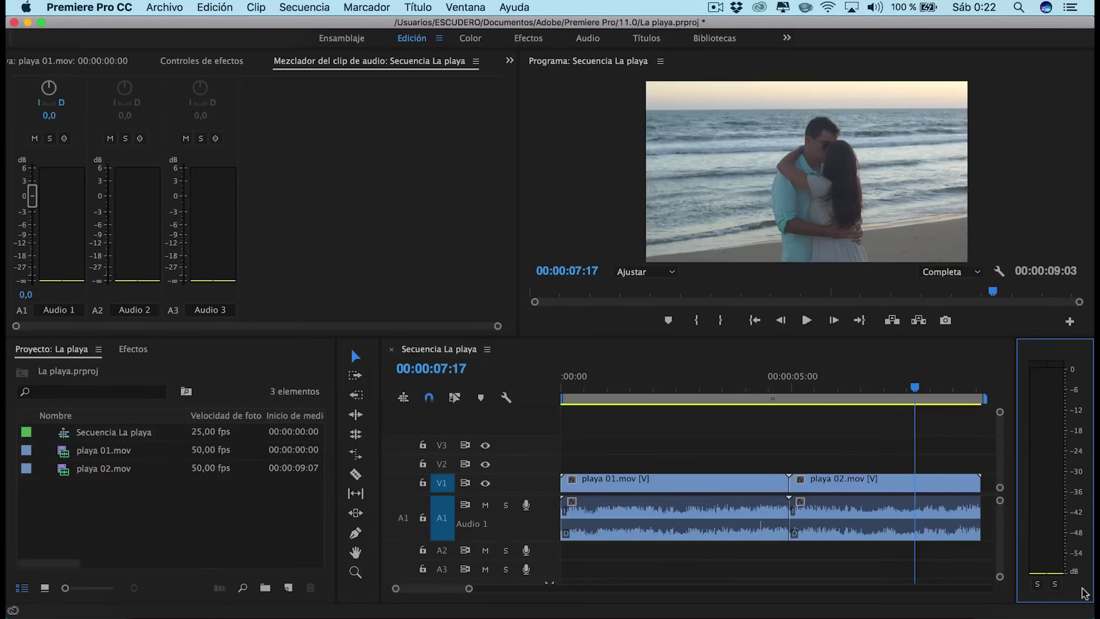
click(988, 442)
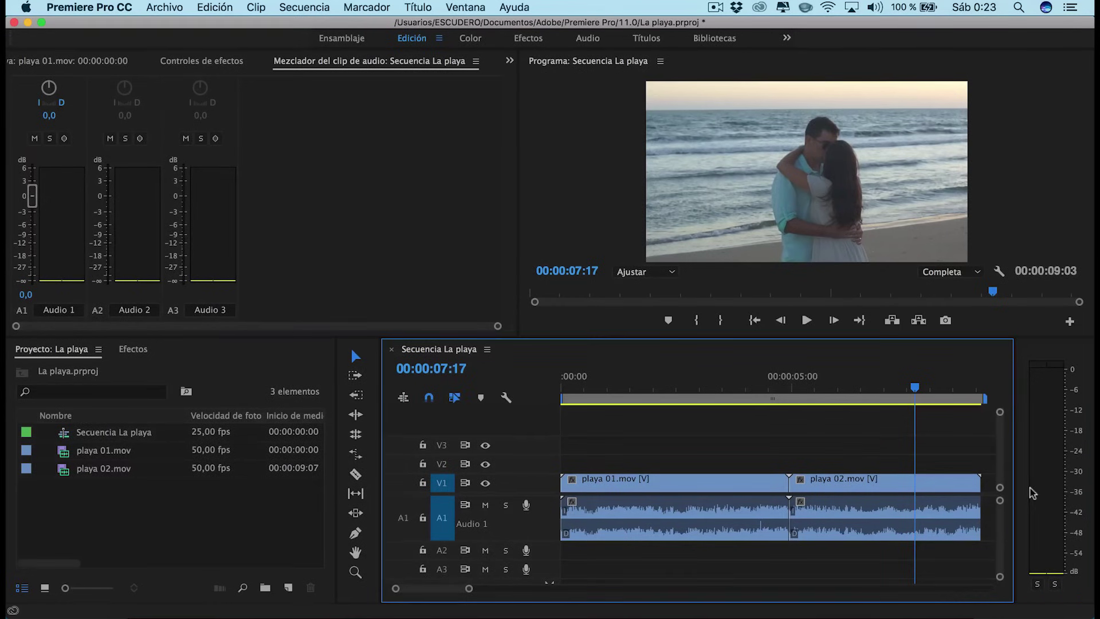
click(709, 481)
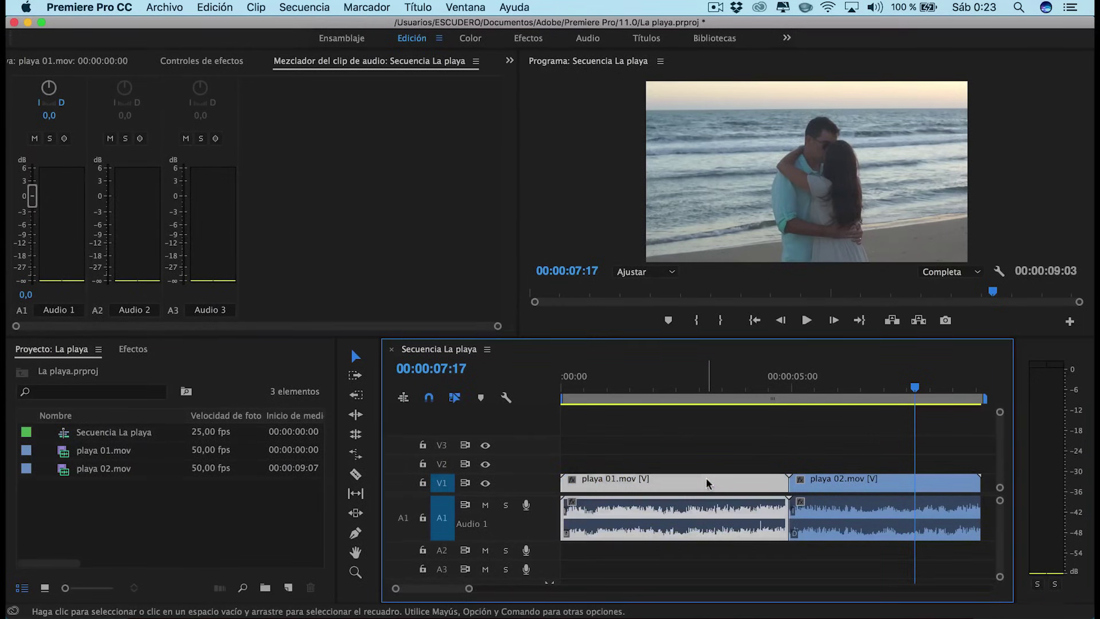
click(831, 484)
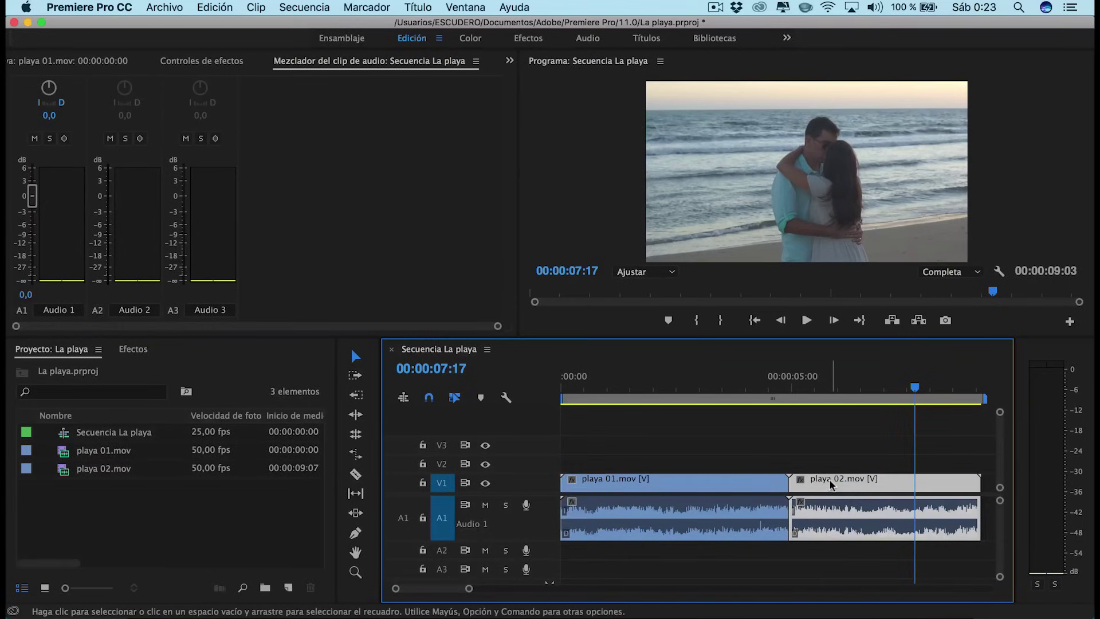
click(749, 488)
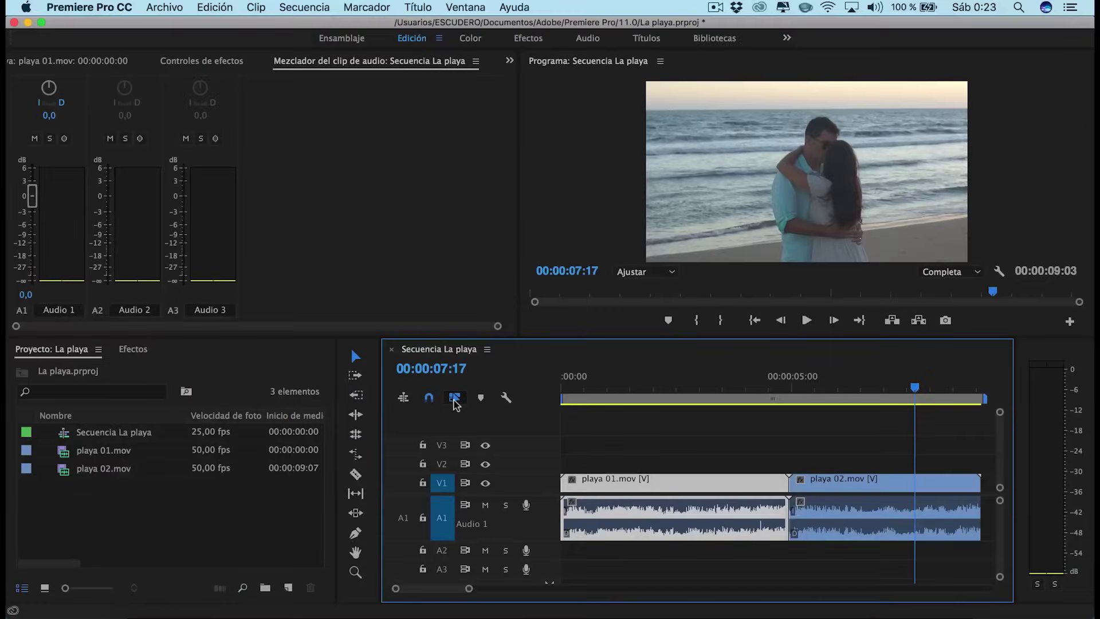
Turn off Linked Selection and select only the playa 01 audio clip
click(455, 401)
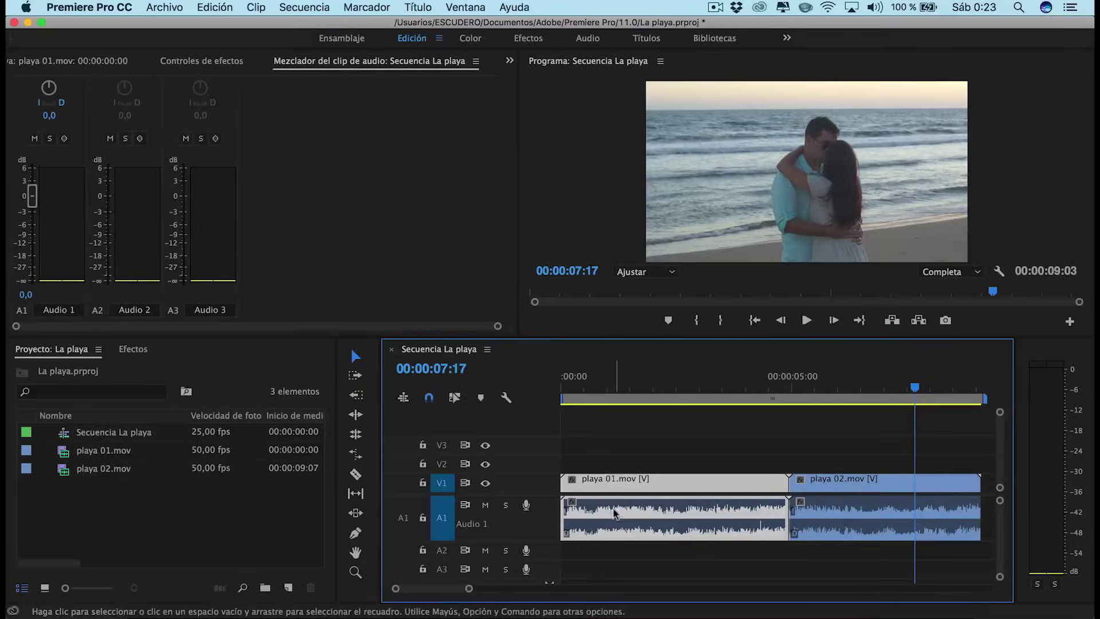
click(666, 460)
click(651, 503)
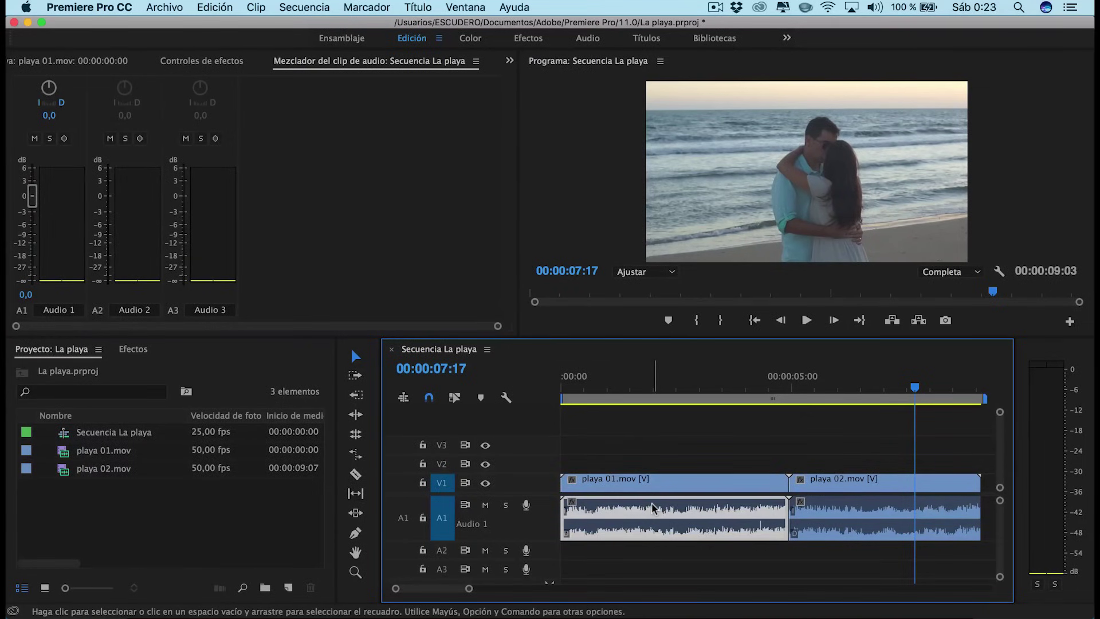
click(822, 505)
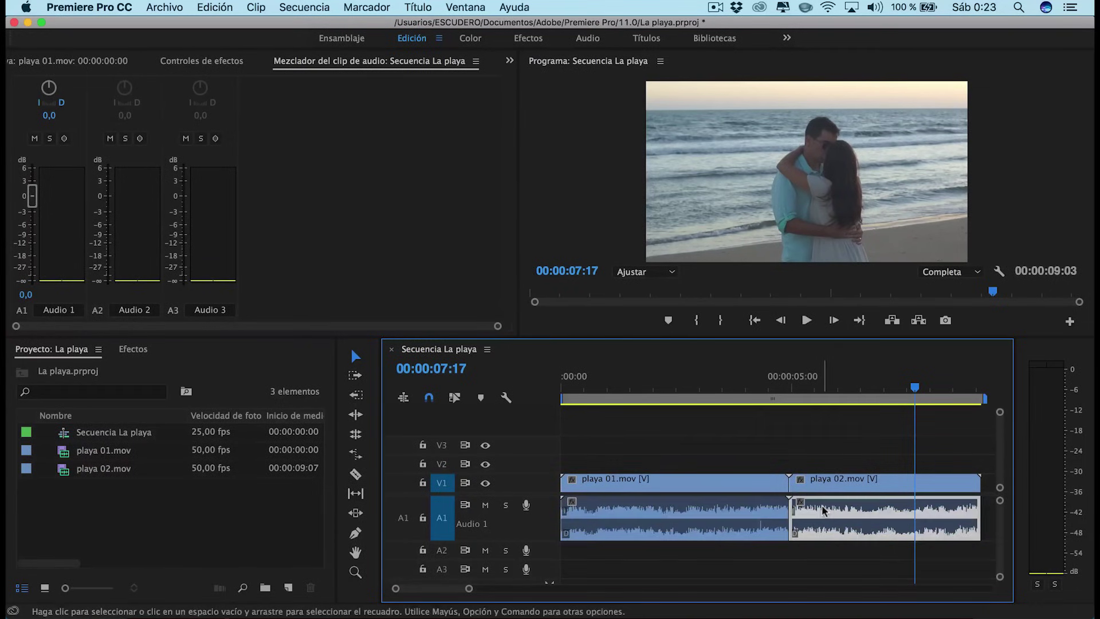
click(721, 504)
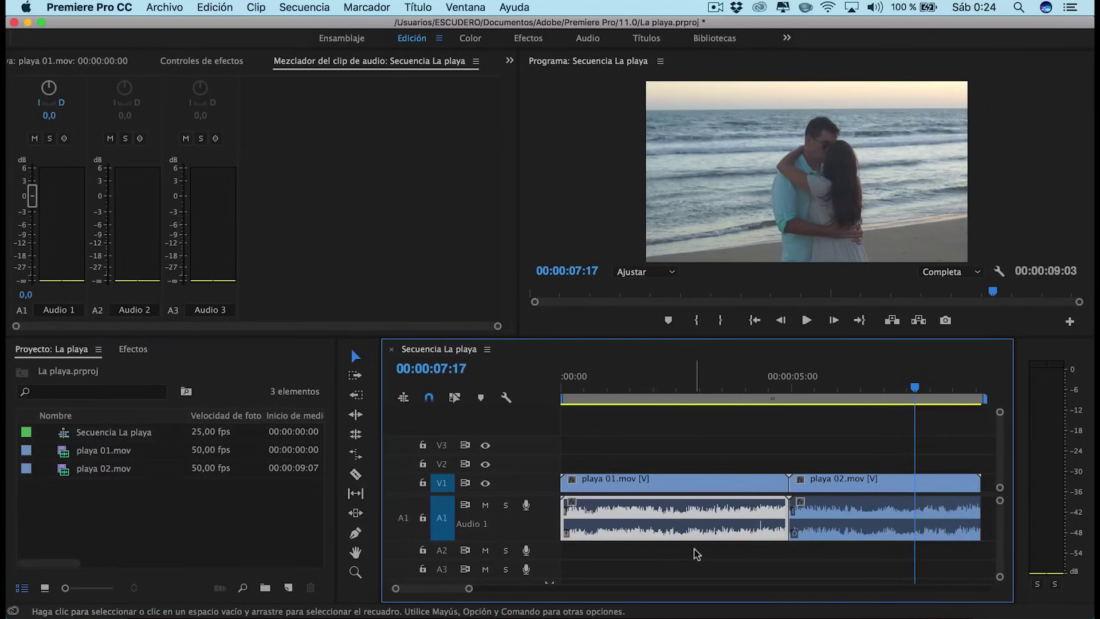
Move the playhead to 00:00:02:06 and set the Audio 1 volume to -12 dB in the mixer
drag(690, 381, 666, 387)
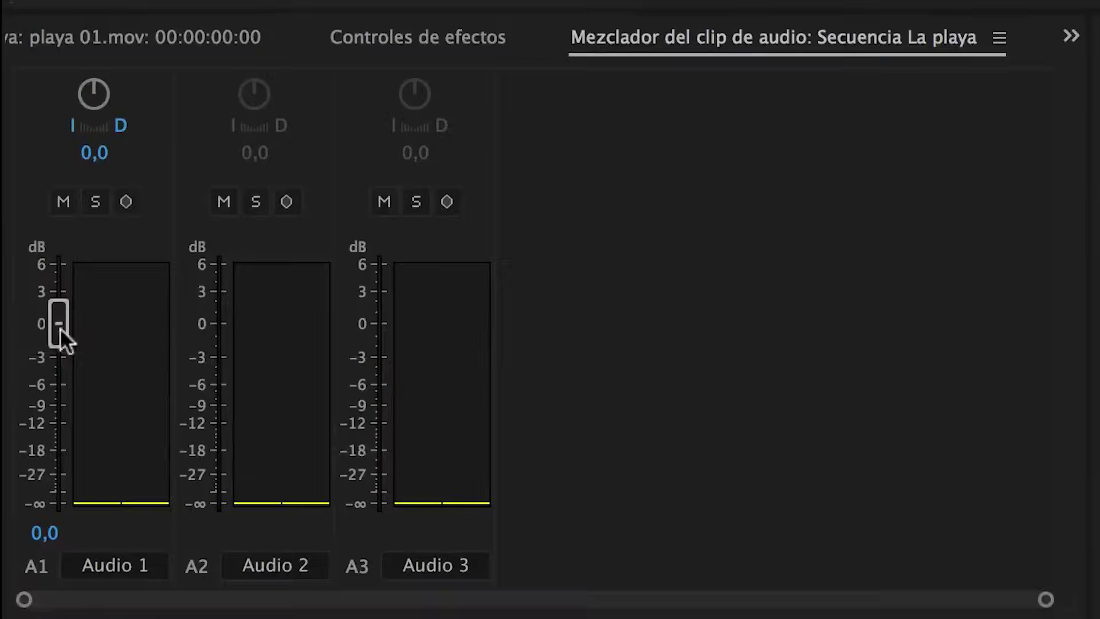
drag(33, 198, 35, 211)
drag(64, 361, 63, 326)
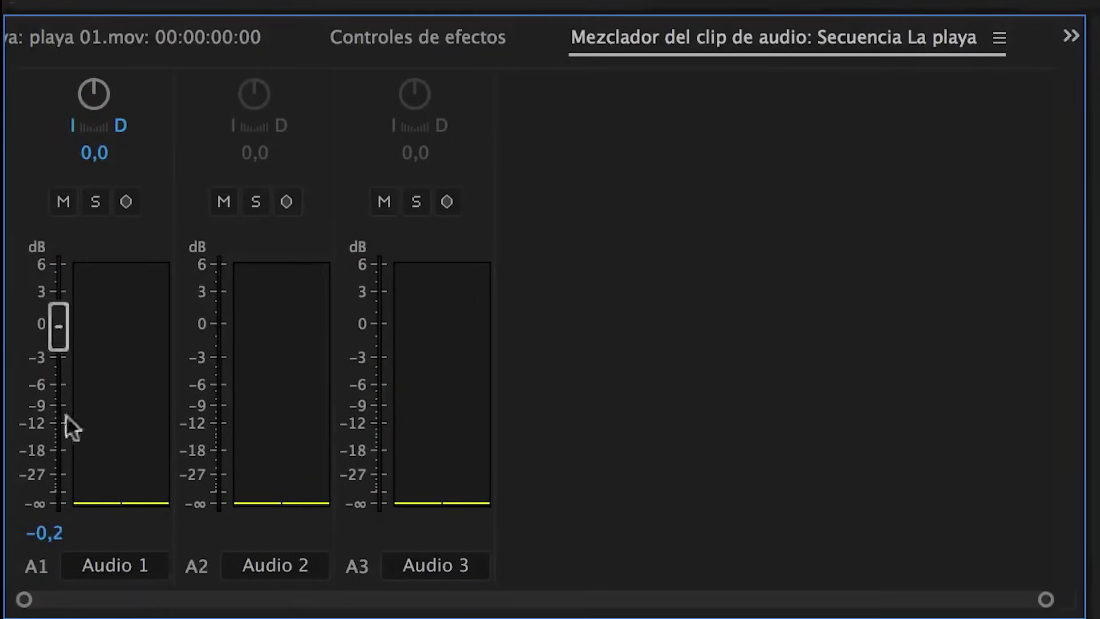
click(50, 533)
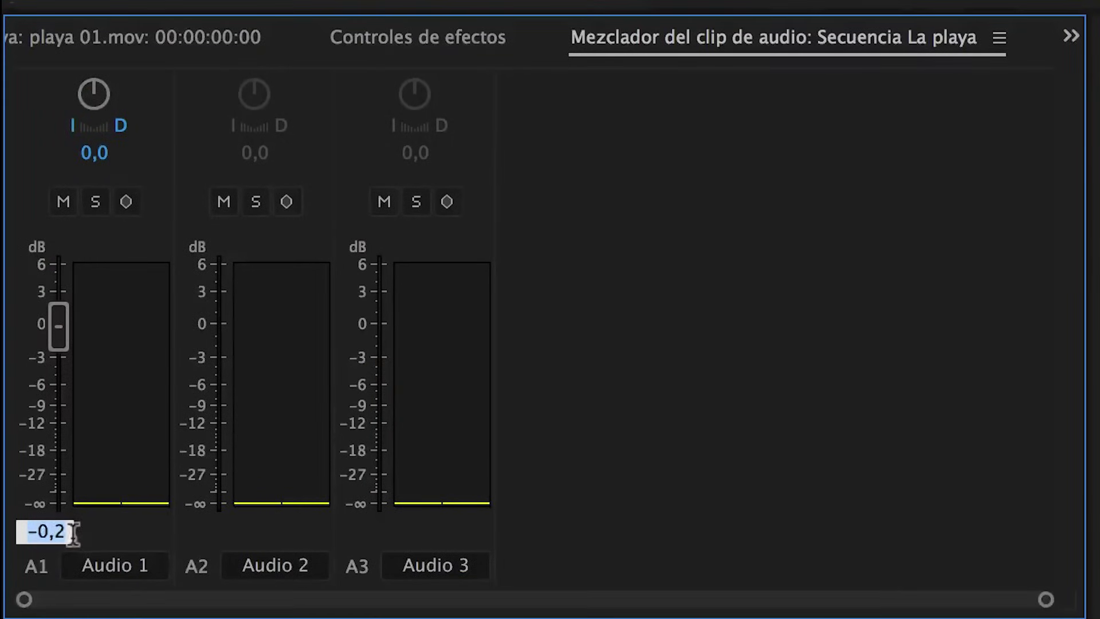
text(-12)
key(Return)
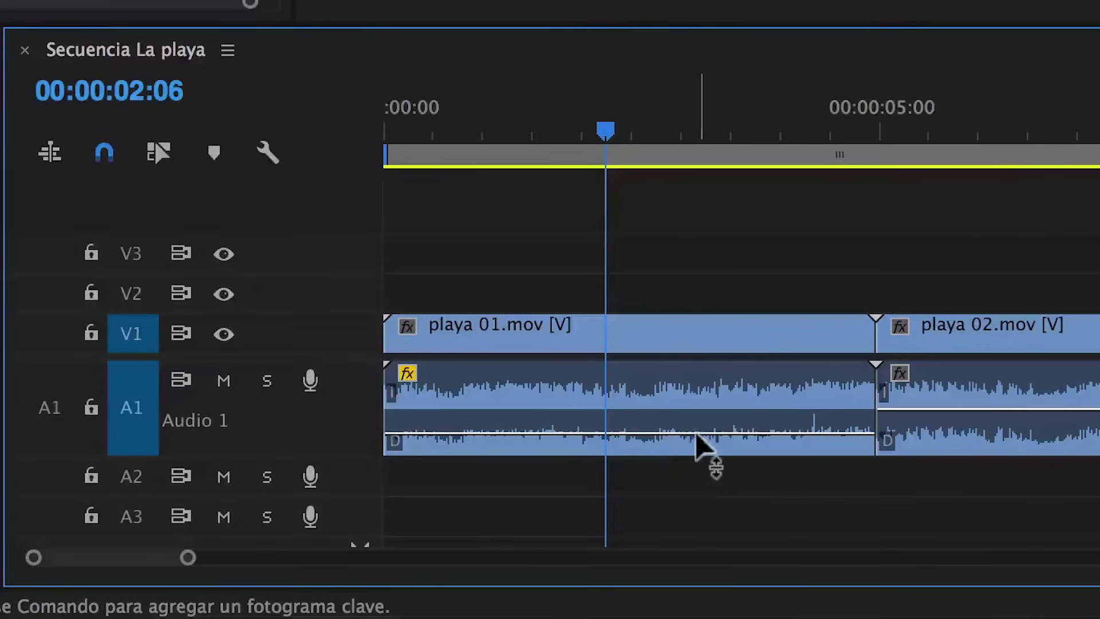
Adjust the playa 01 clip's volume line, then reset the Audio 1 volume to -12 dB
mouse_move(696, 444)
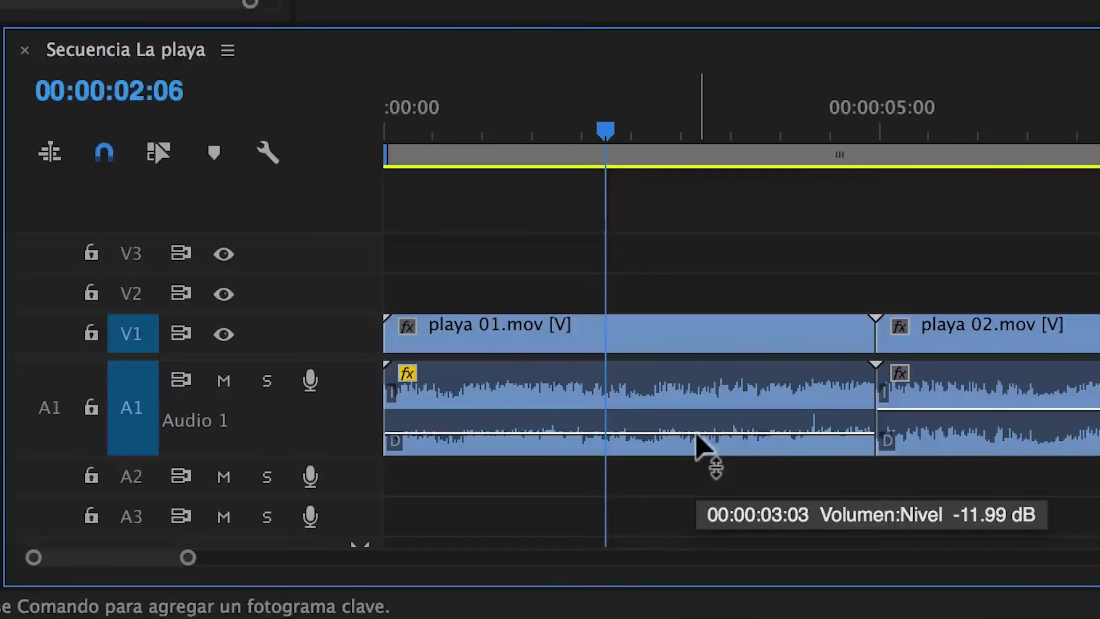
mouse_move(696, 444)
mouse_down()
mouse_move(696, 385)
mouse_move(696, 405)
mouse_up()
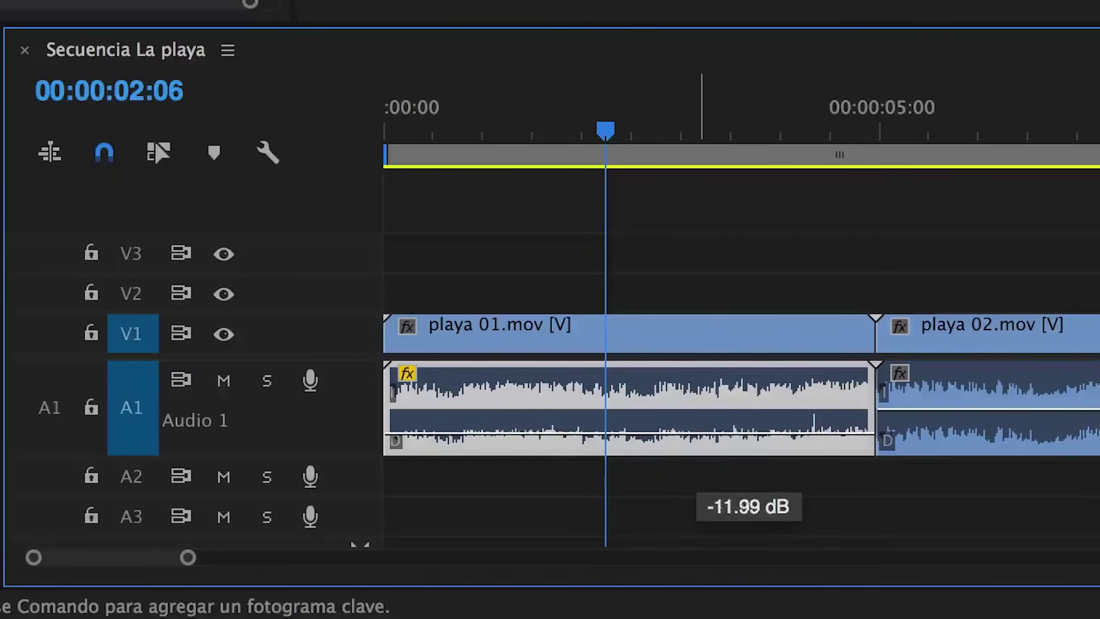
drag(705, 424, 703, 450)
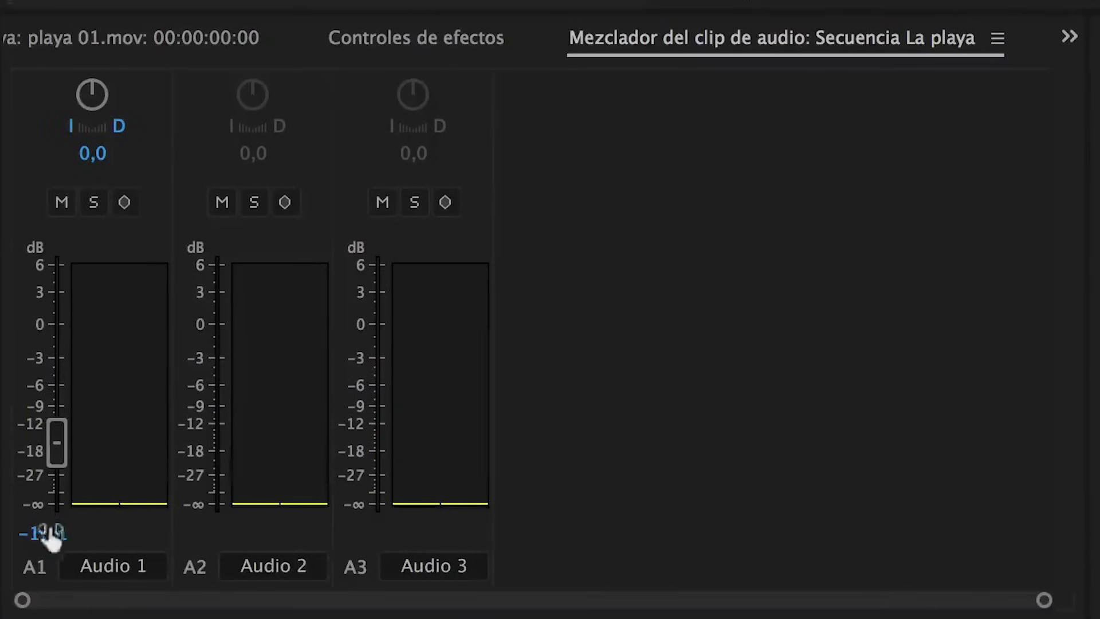
click(43, 533)
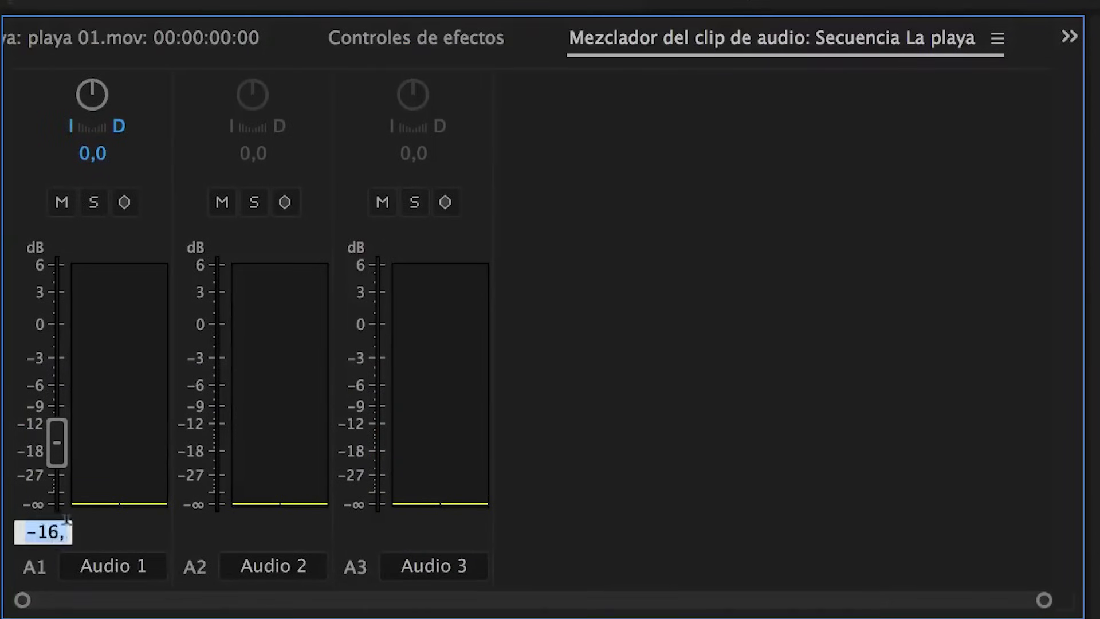
text(-12)
key(Return)
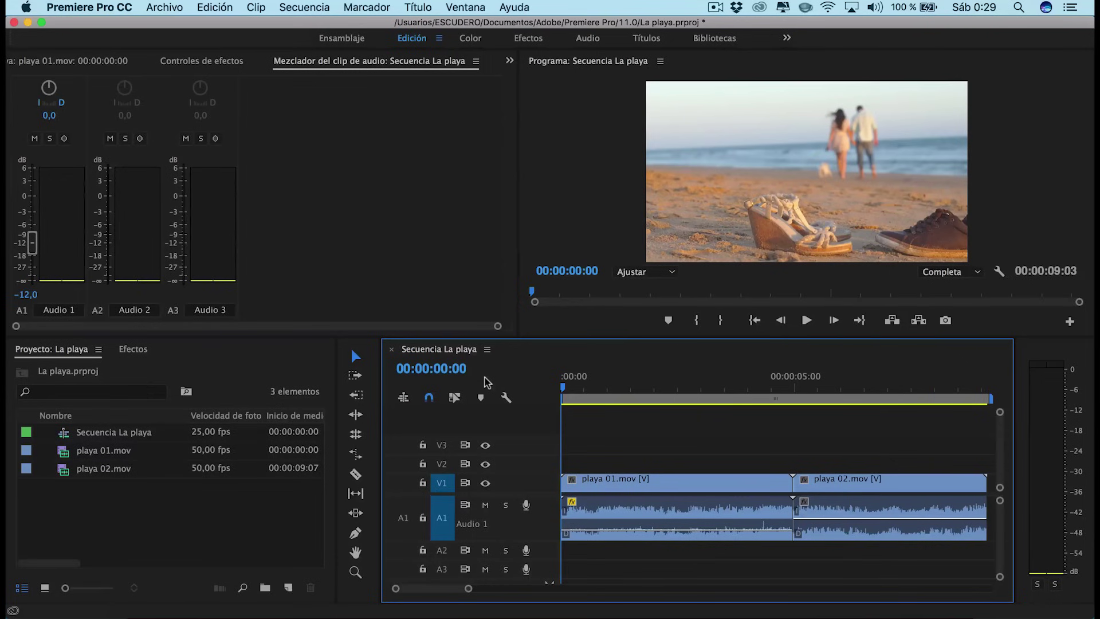
Preview the sequence and return the playhead to the start
key(space)
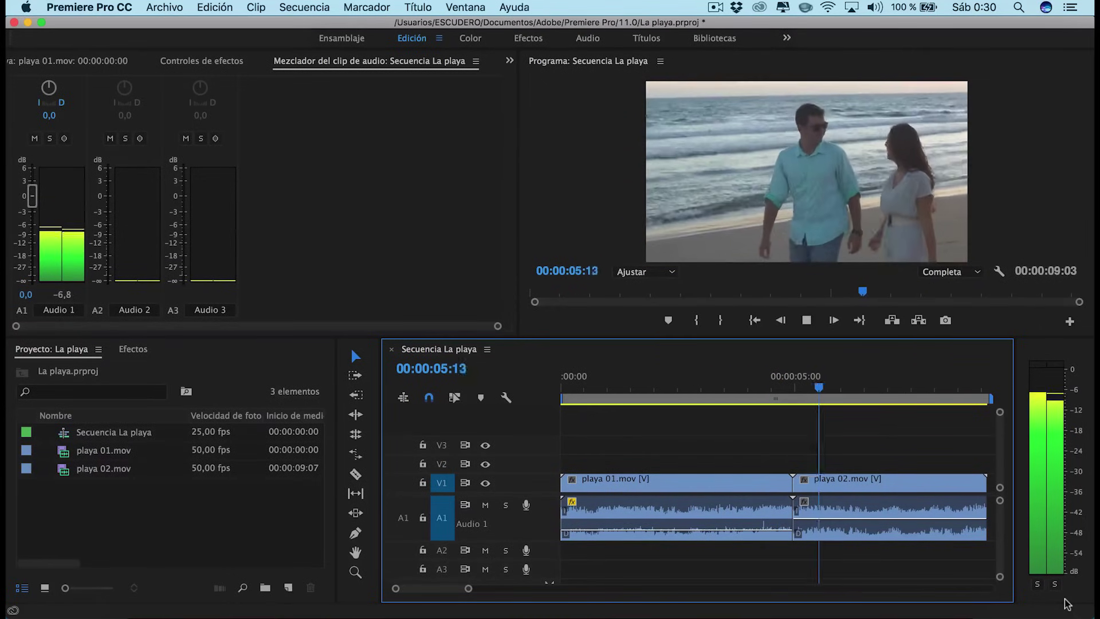
key(space)
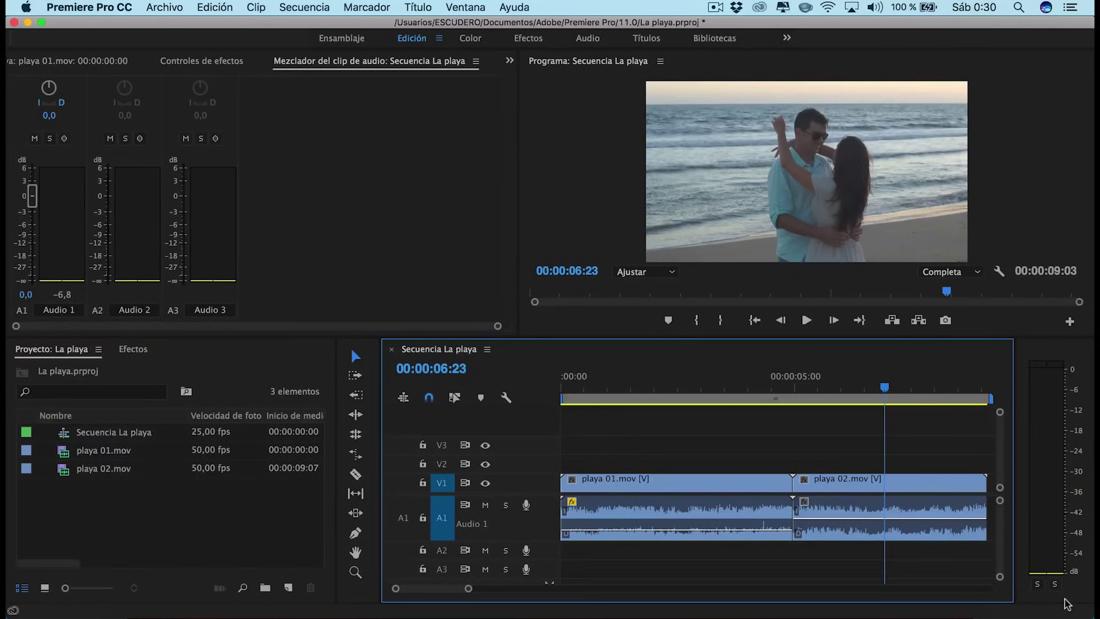
drag(623, 387, 502, 387)
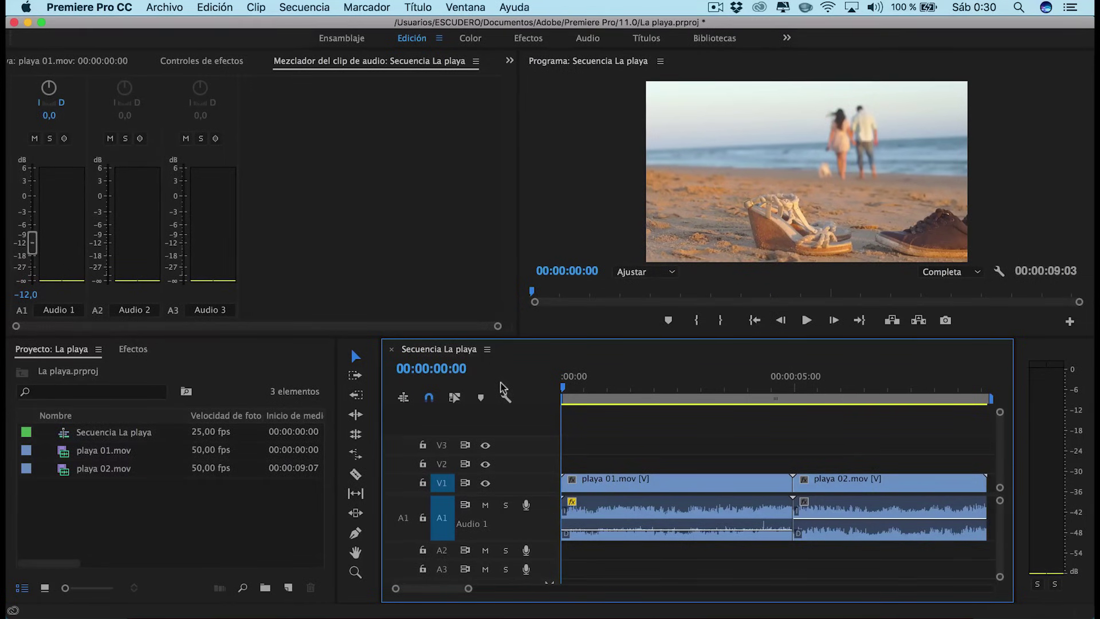
Import efecto sonido playa olas.wav and Queen Of The Skies.wav from the Desktop into the project
right_click(142, 517)
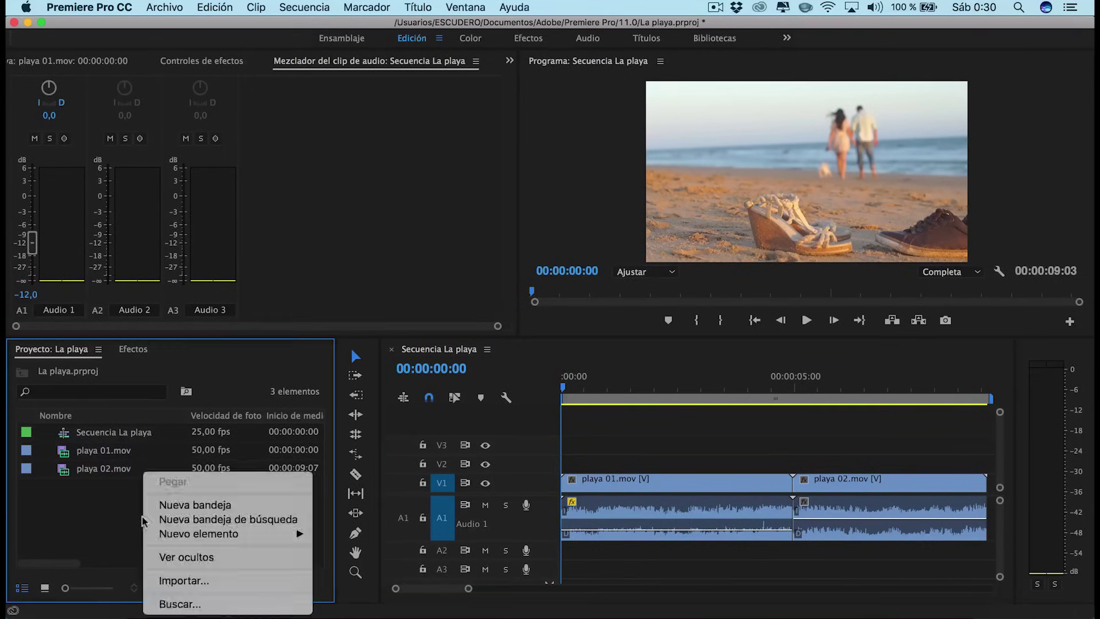
click(201, 580)
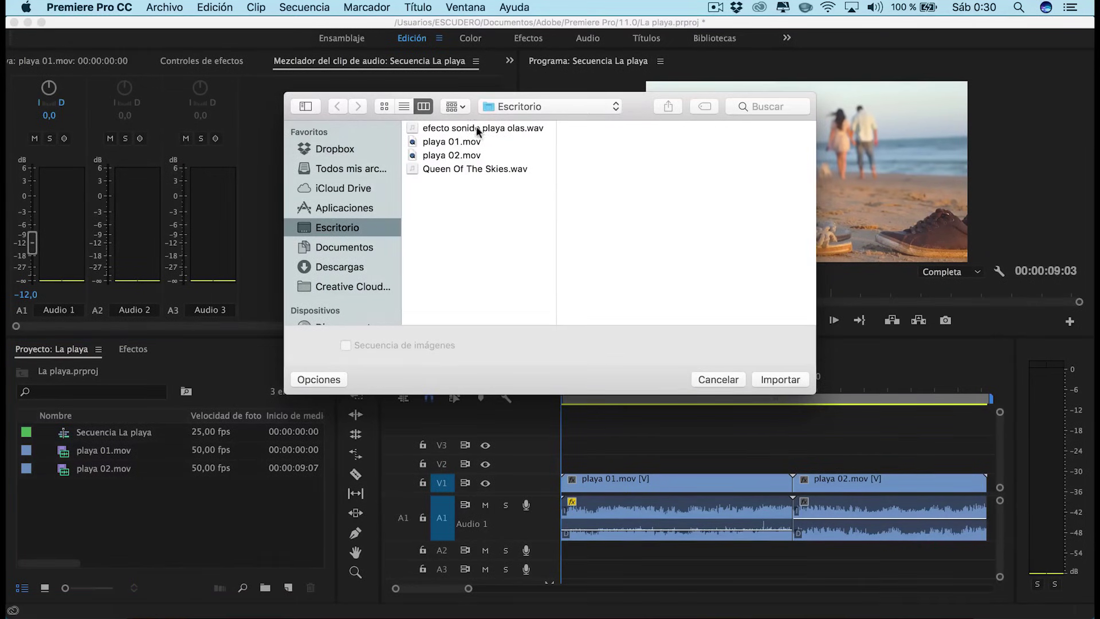
click(476, 127)
super+click(476, 168)
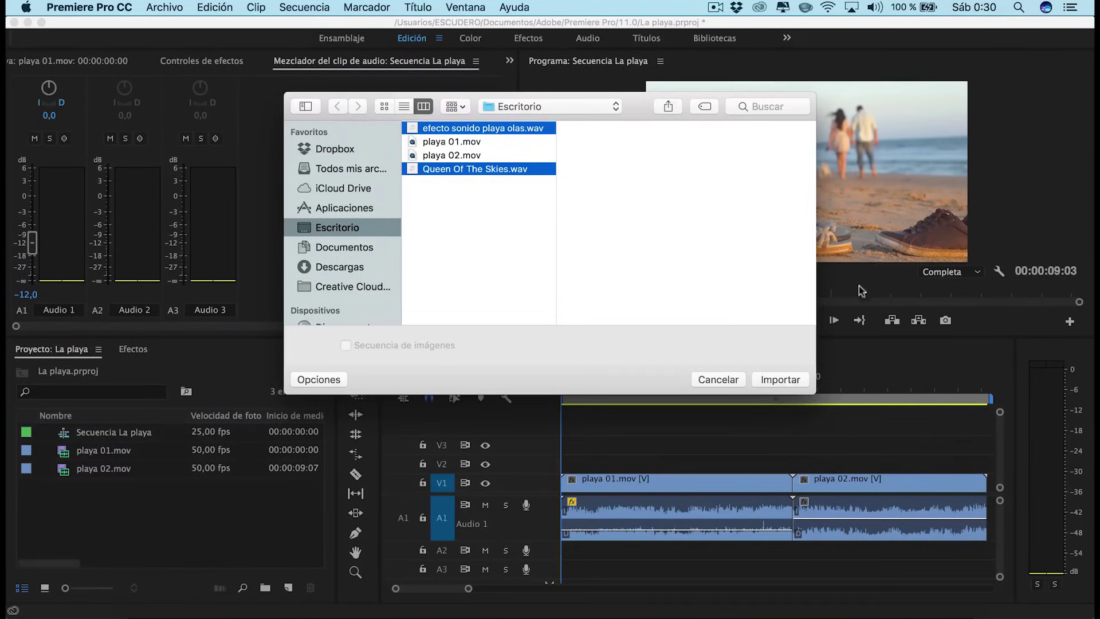
click(777, 380)
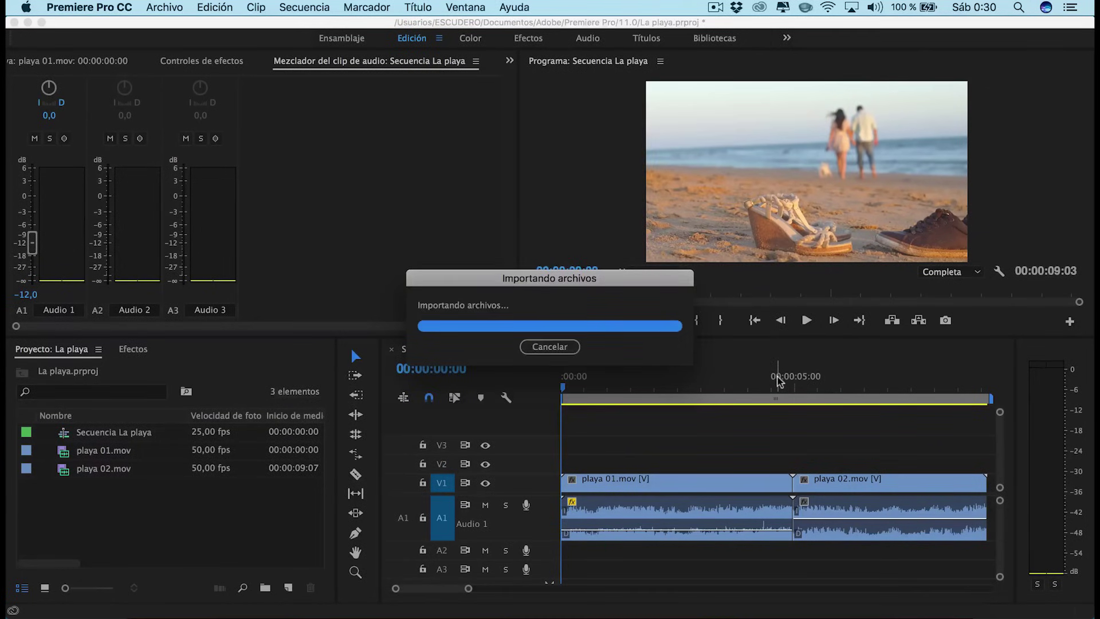
Place efecto sonido playa olas.wav on track A2 beneath both beach clips and preview it from the start
click(200, 526)
mouse_move(68, 487)
mouse_down()
mouse_move(567, 537)
mouse_move(567, 551)
mouse_move(538, 572)
mouse_up()
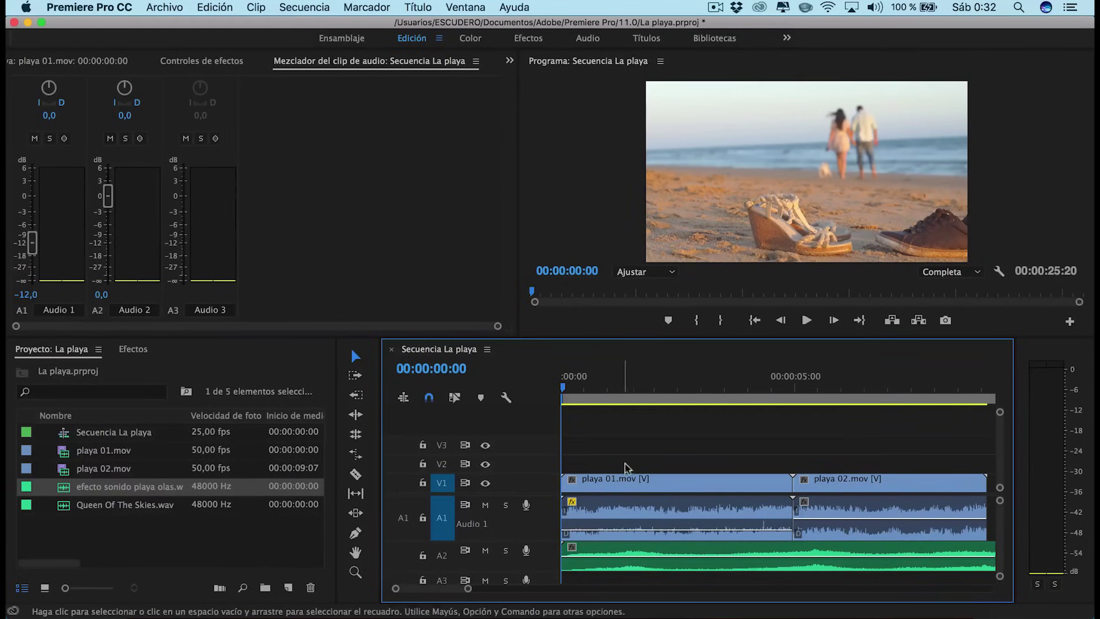
click(624, 512)
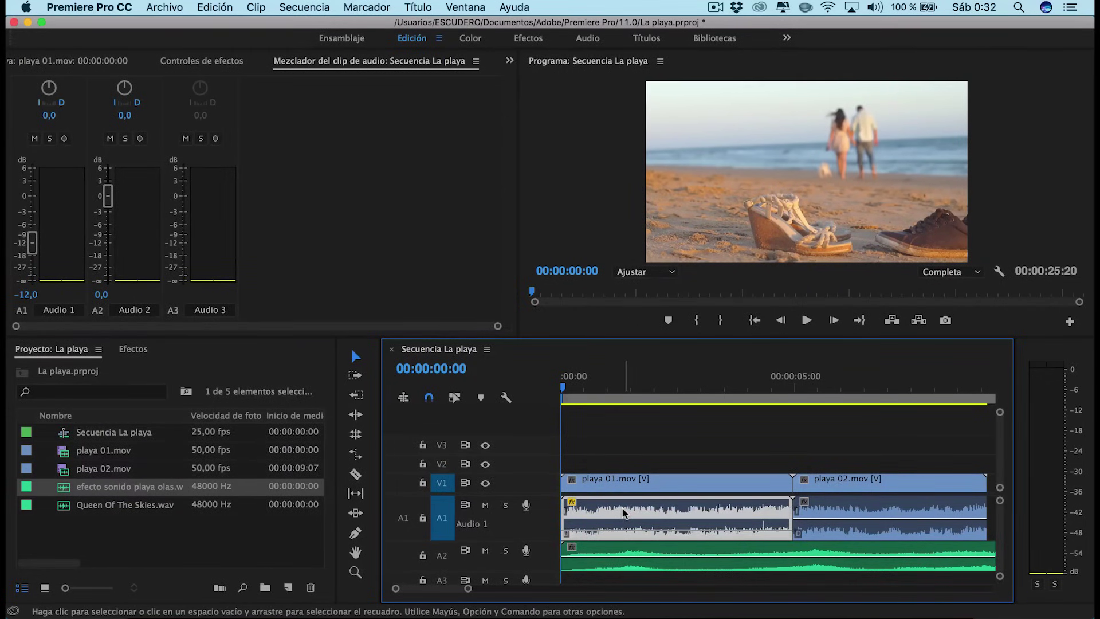
key(BackSpace)
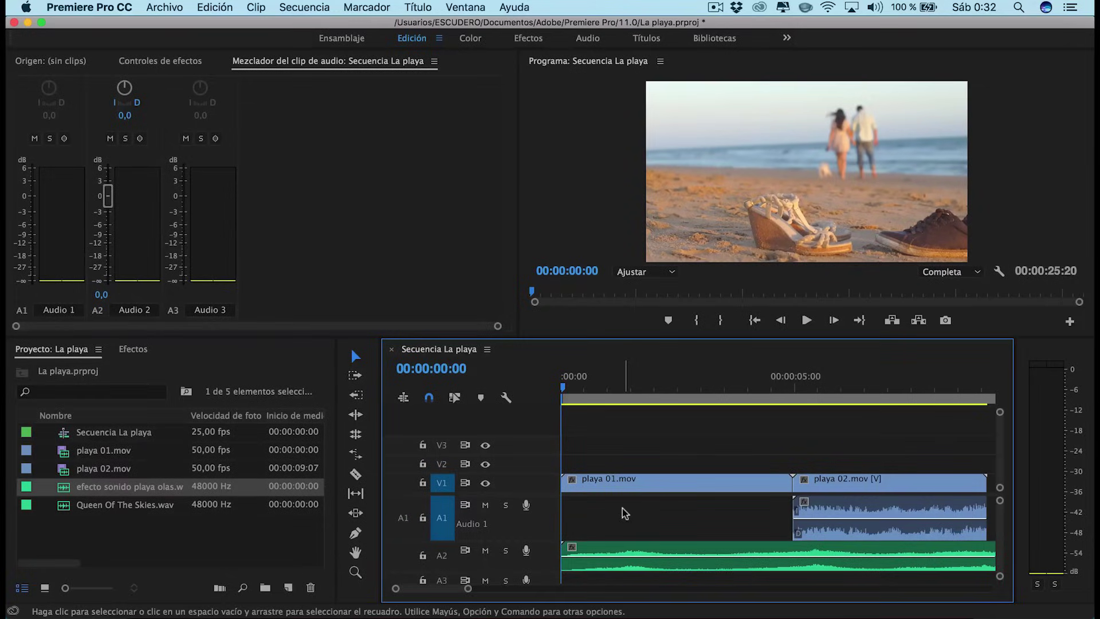
key(super+z)
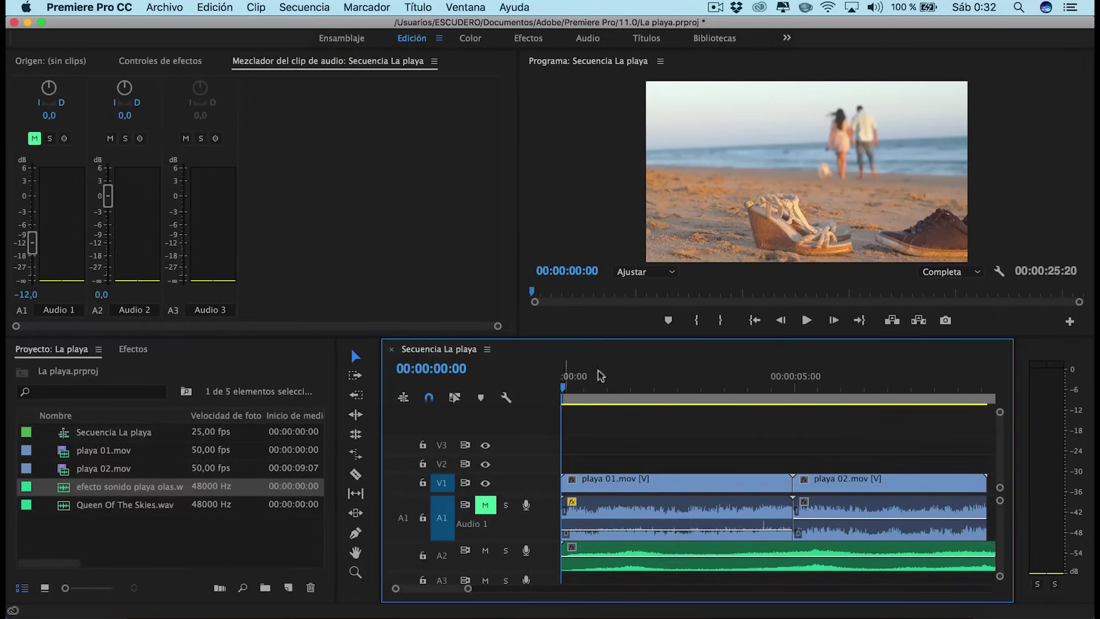
click(807, 321)
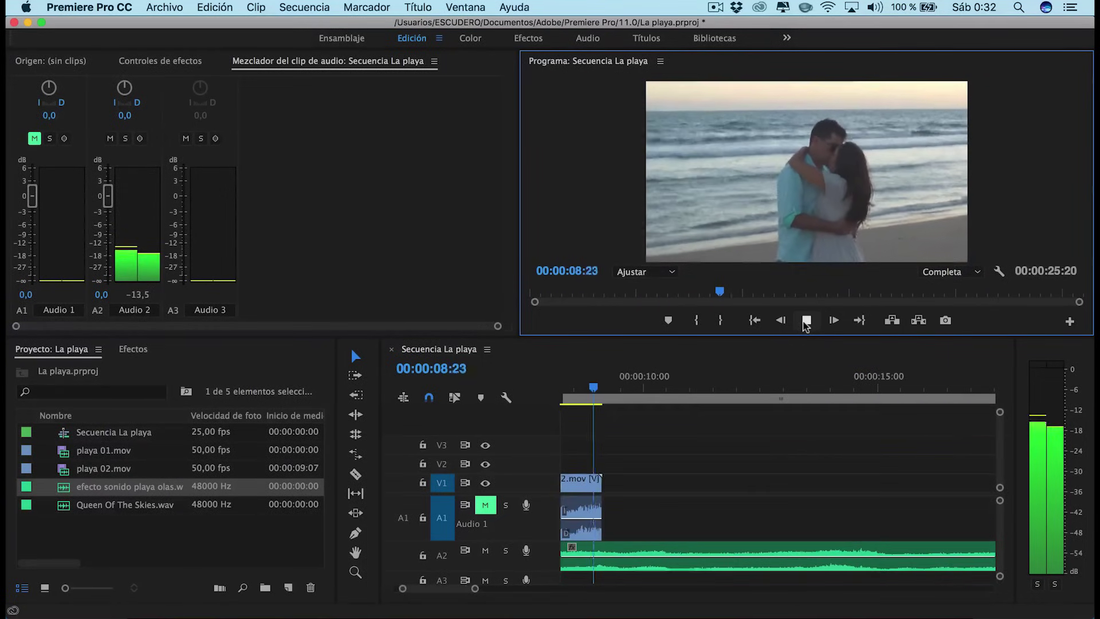
drag(650, 389, 561, 389)
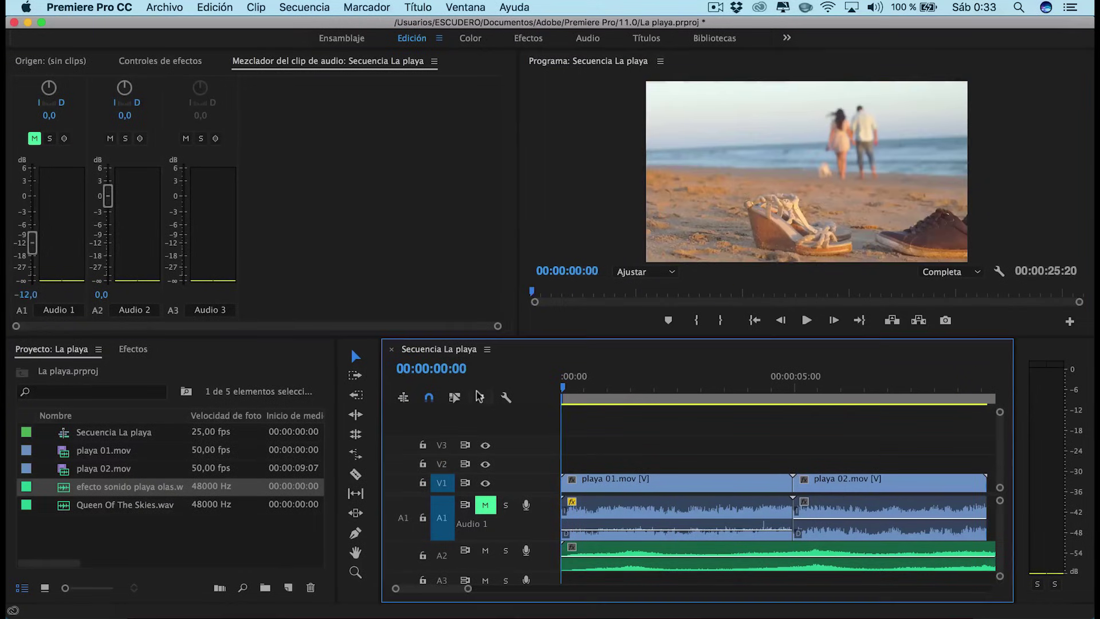
Shrink track A1, lay Queen Of The Skies.wav on A3 from the start, and preview the mix
double_click(541, 514)
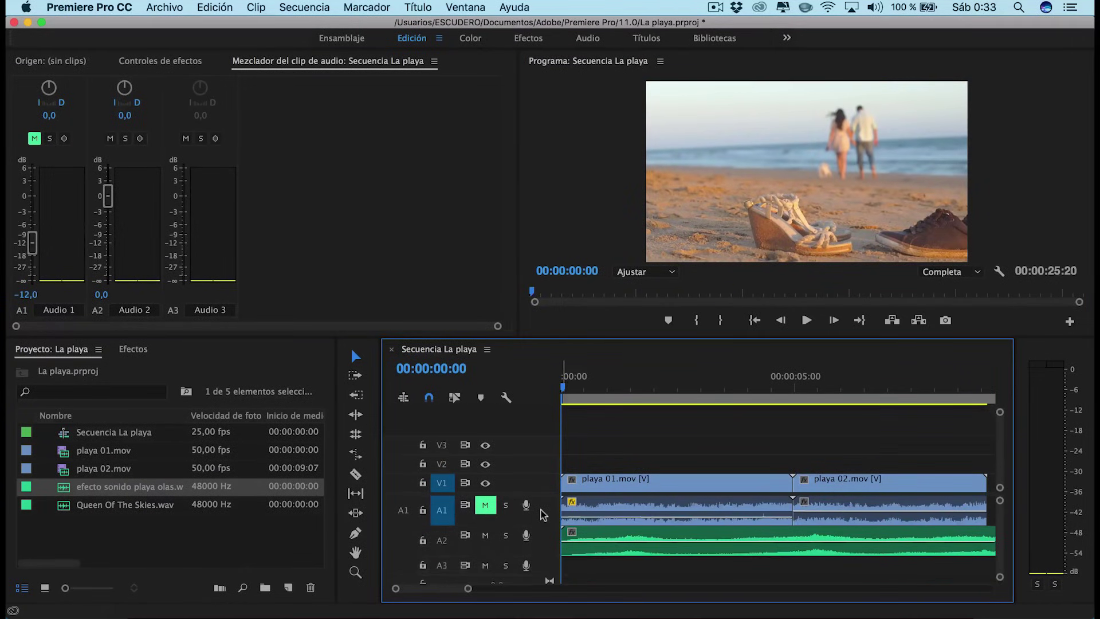
drag(63, 508, 564, 569)
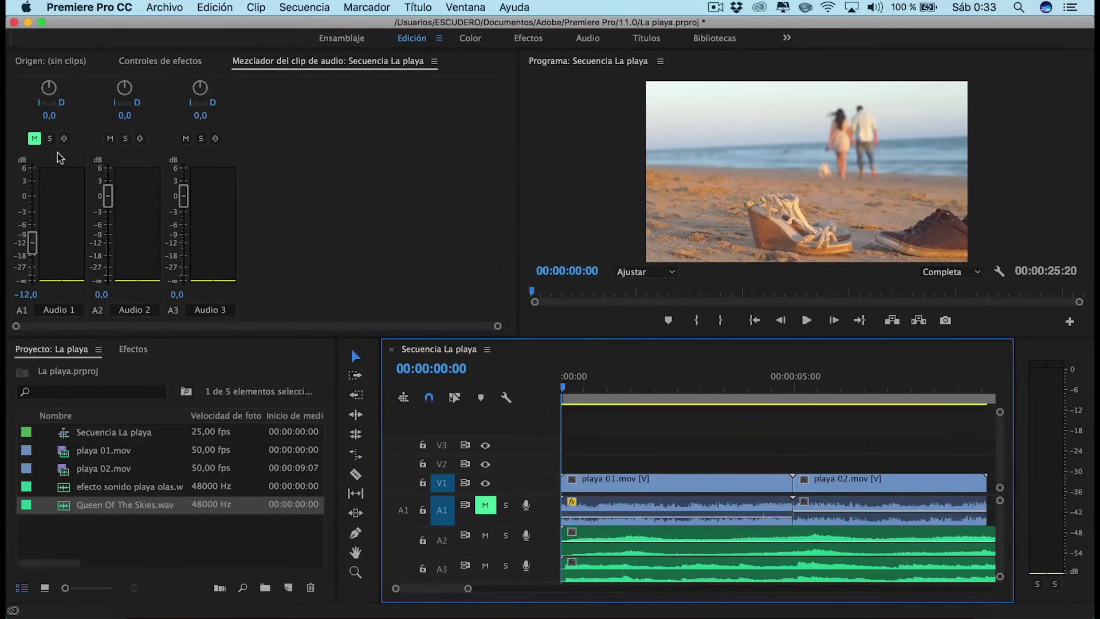
click(805, 321)
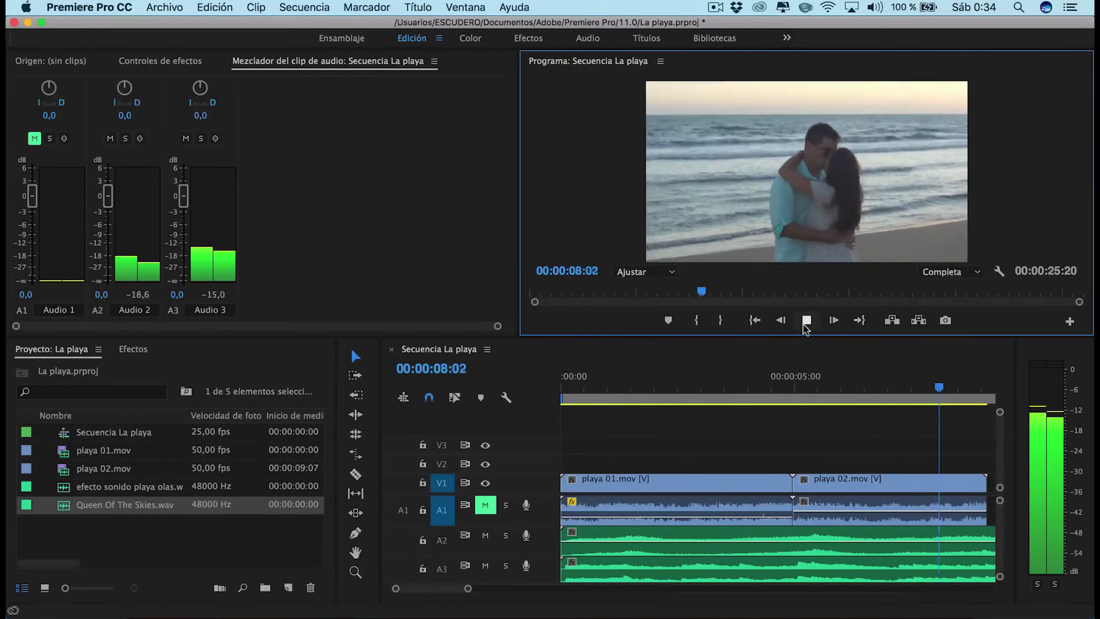
click(806, 320)
key(Home)
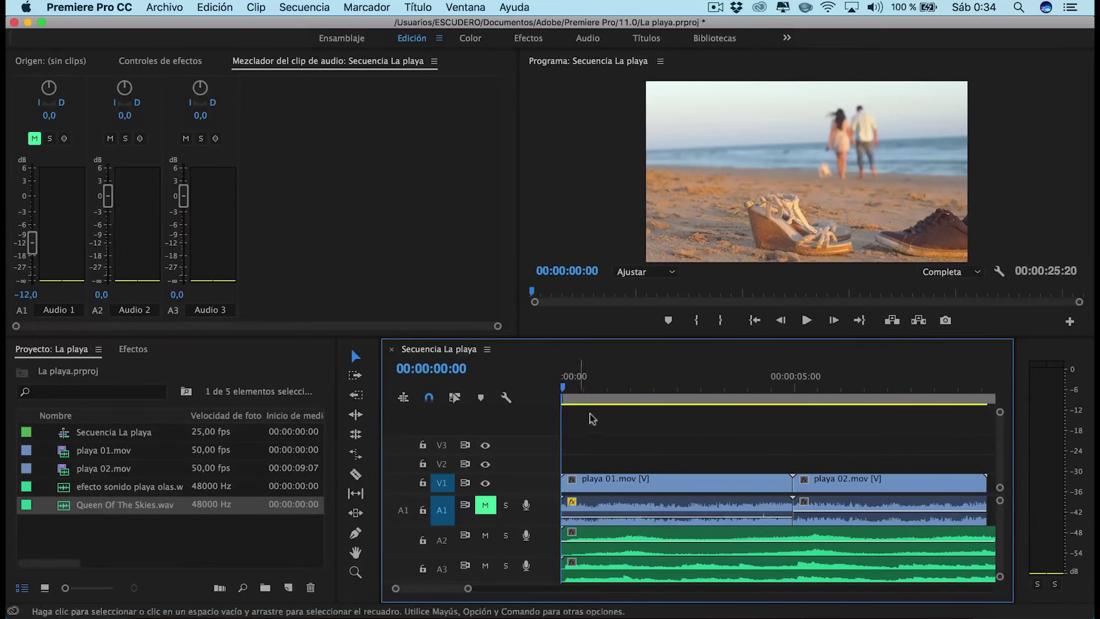
Drop the Audio 2 wave effect fader to about -11.9 dB and preview the quieter waves from the start
click(668, 383)
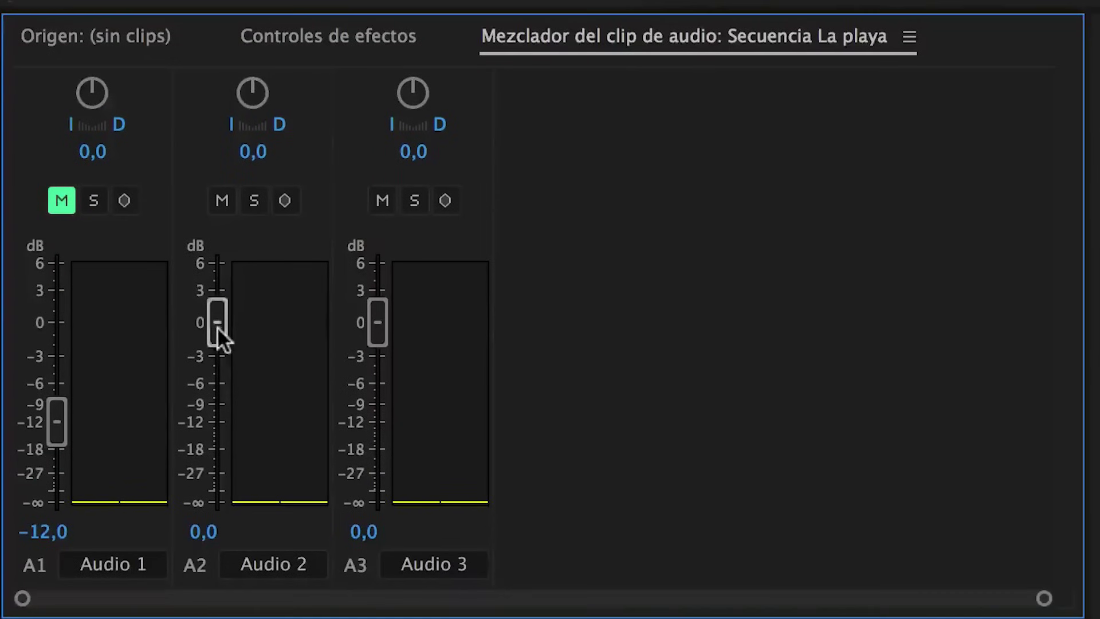
drag(218, 326, 218, 432)
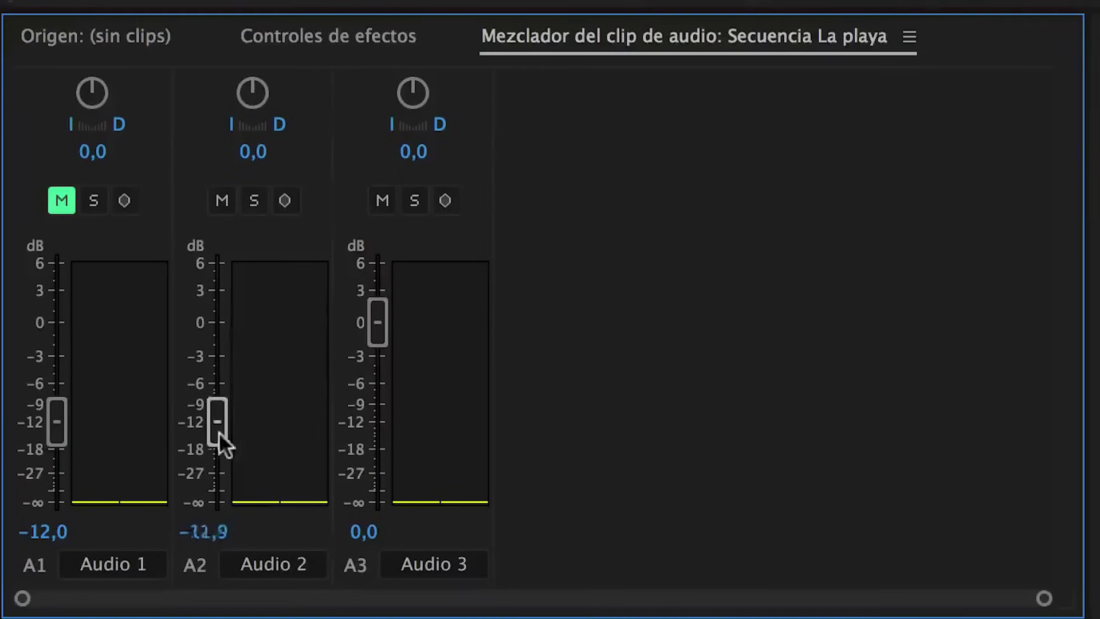
key(Home)
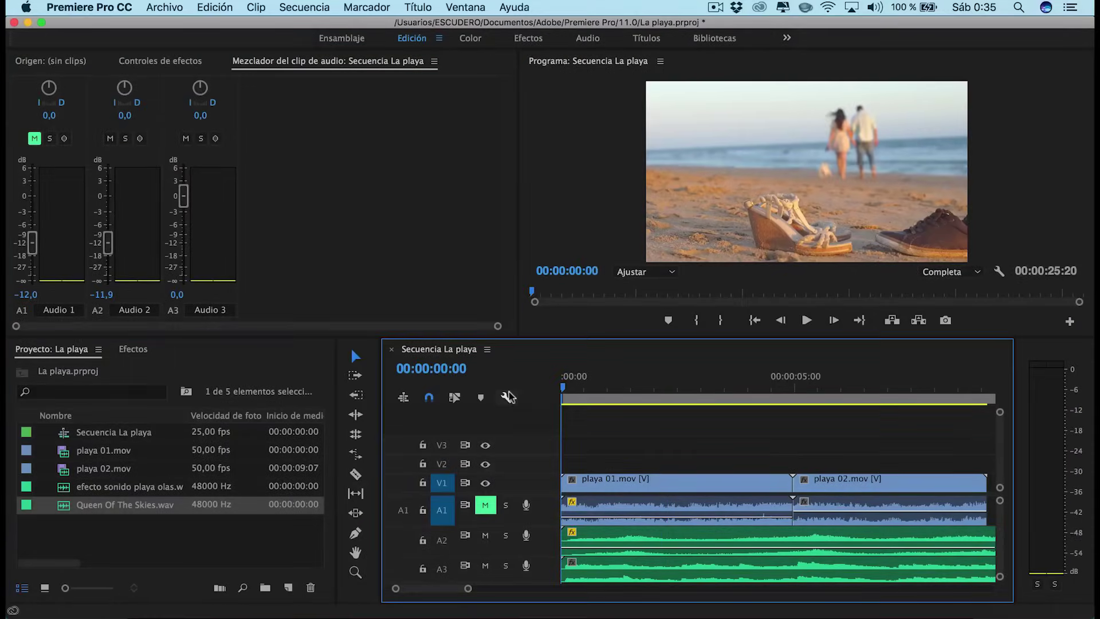
key(space)
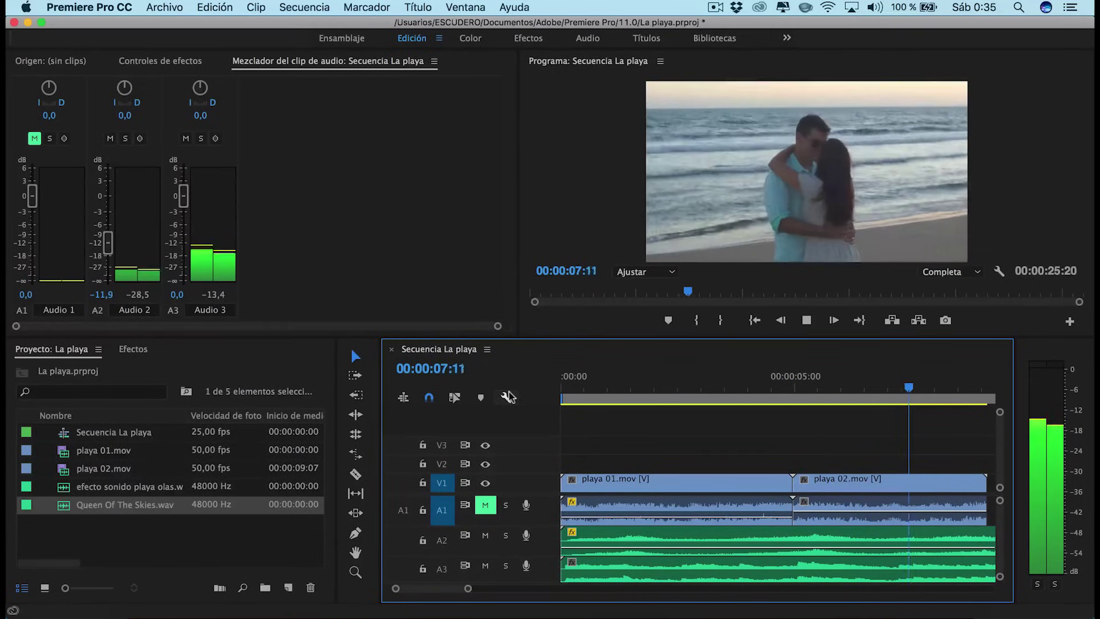
key(space)
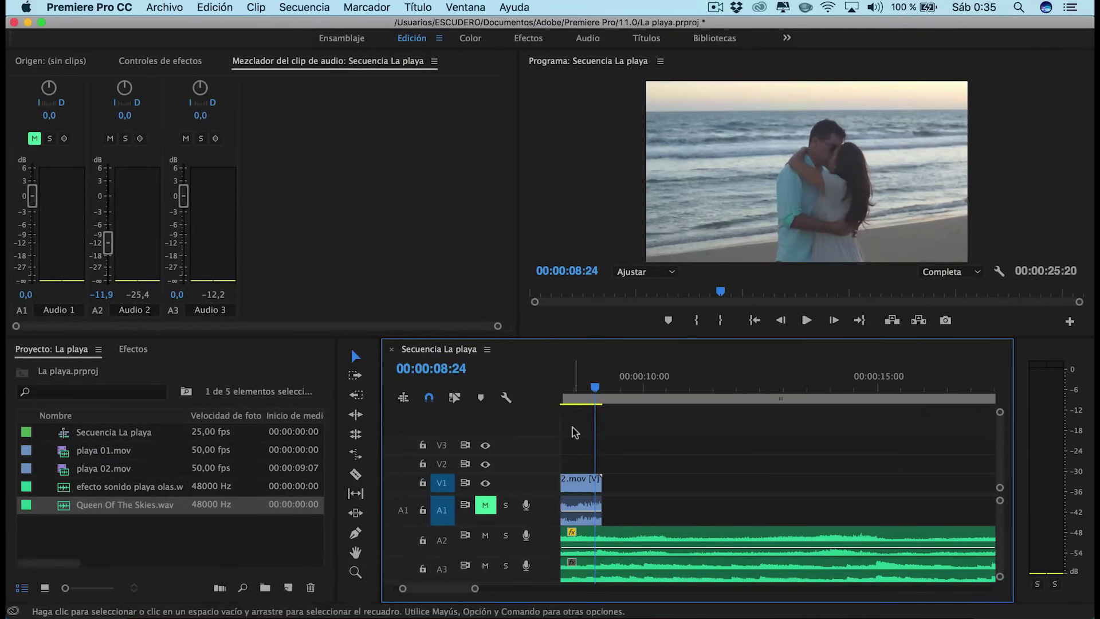
key(Home)
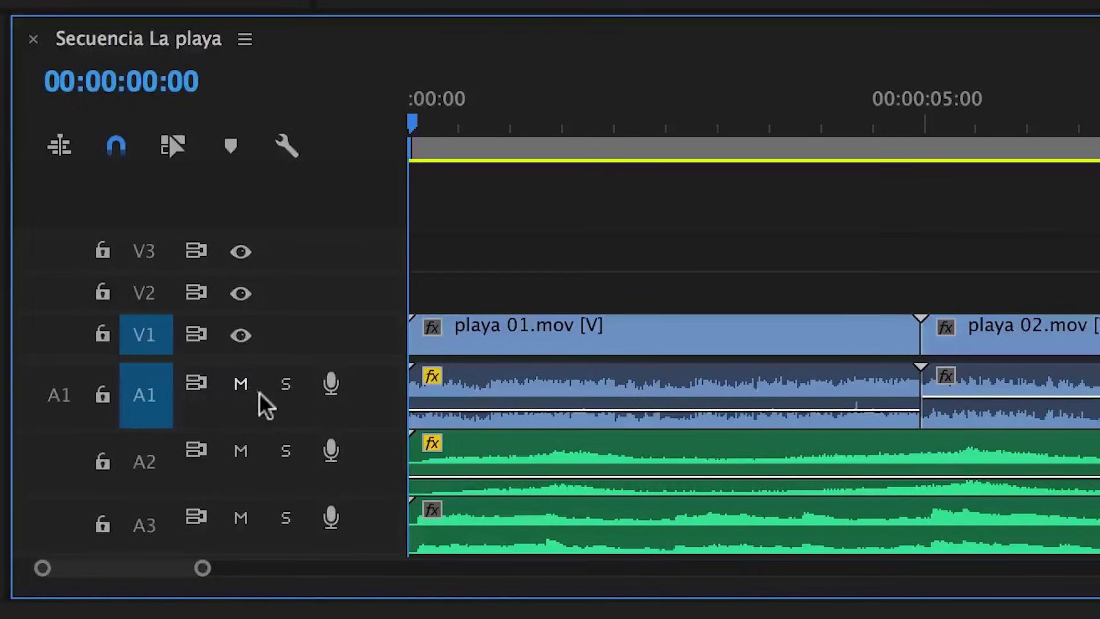
Solo track A1 and play the original beach audio alone, then clear solo and re-mute A1
click(289, 392)
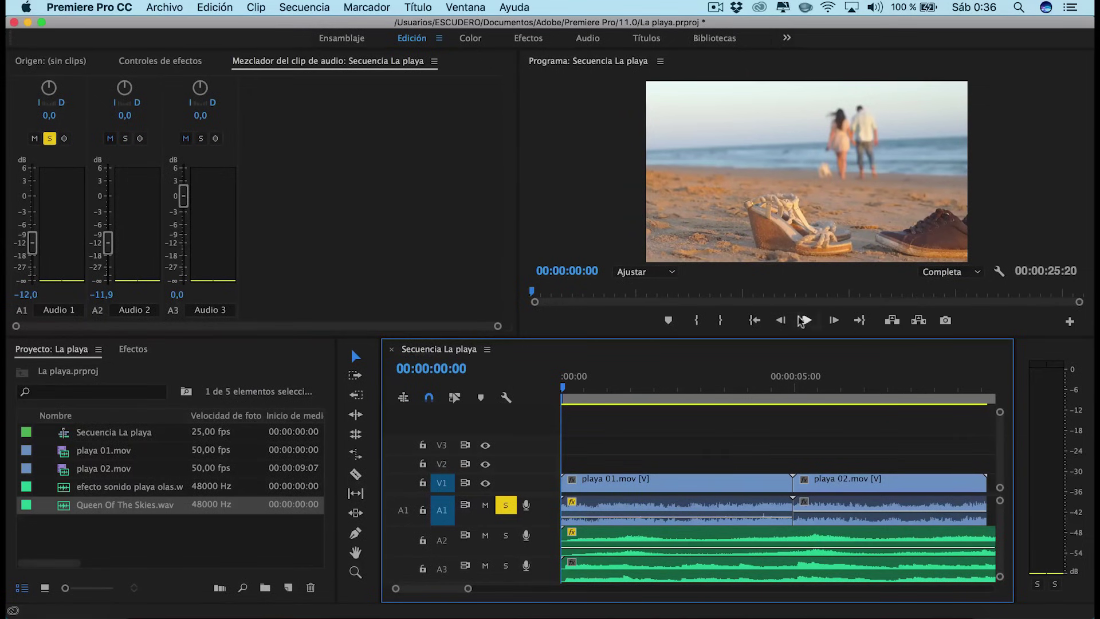
click(804, 320)
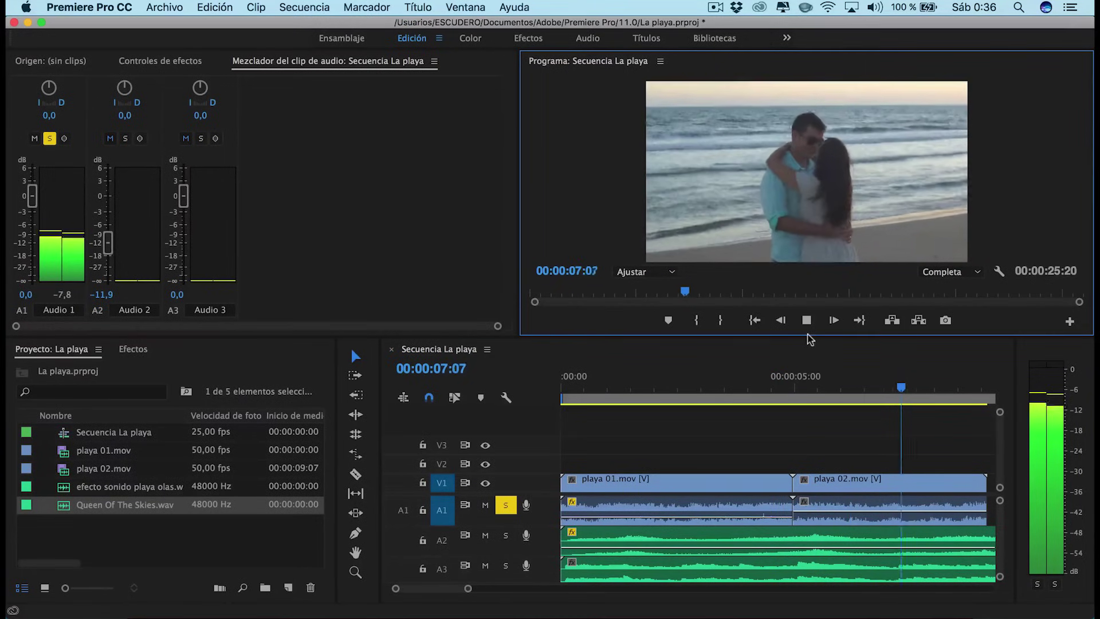
key(space)
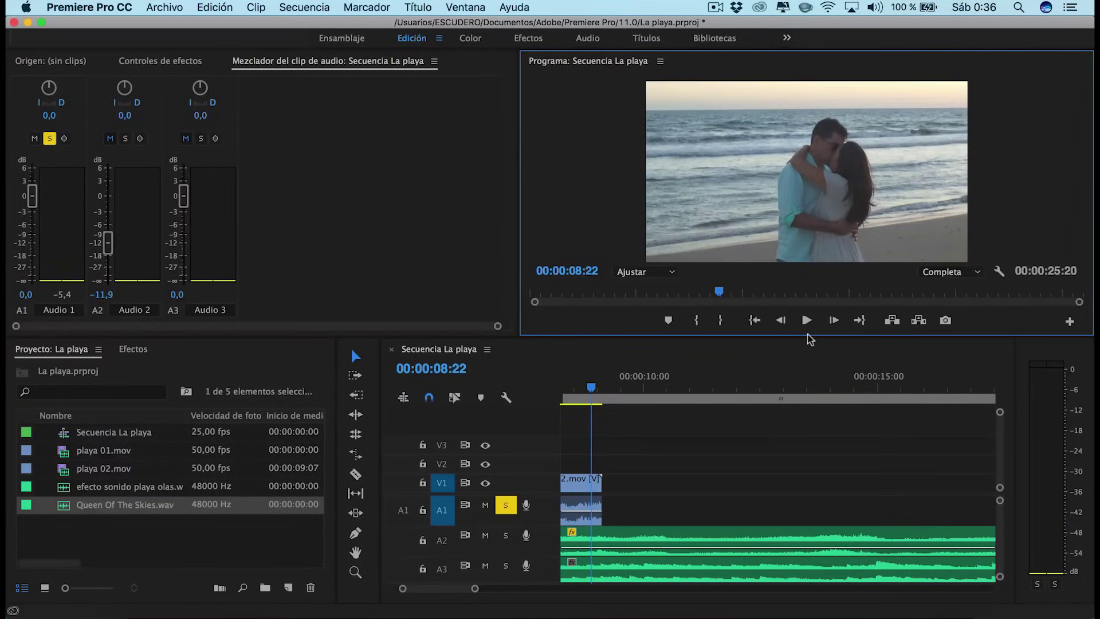
key(backslash)
key(Home)
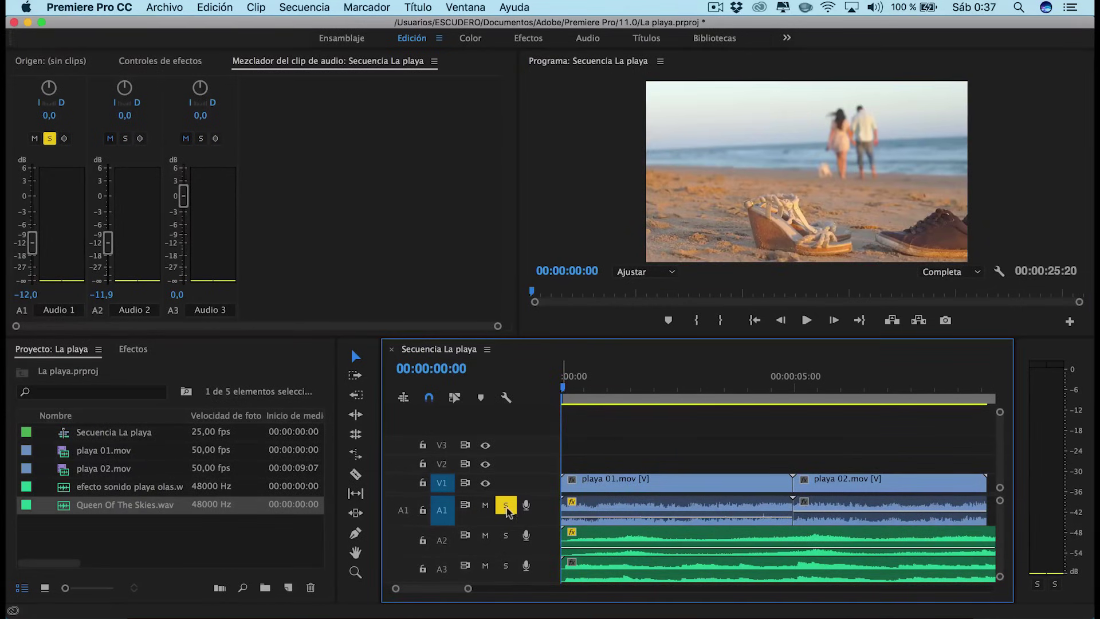
click(507, 509)
click(484, 509)
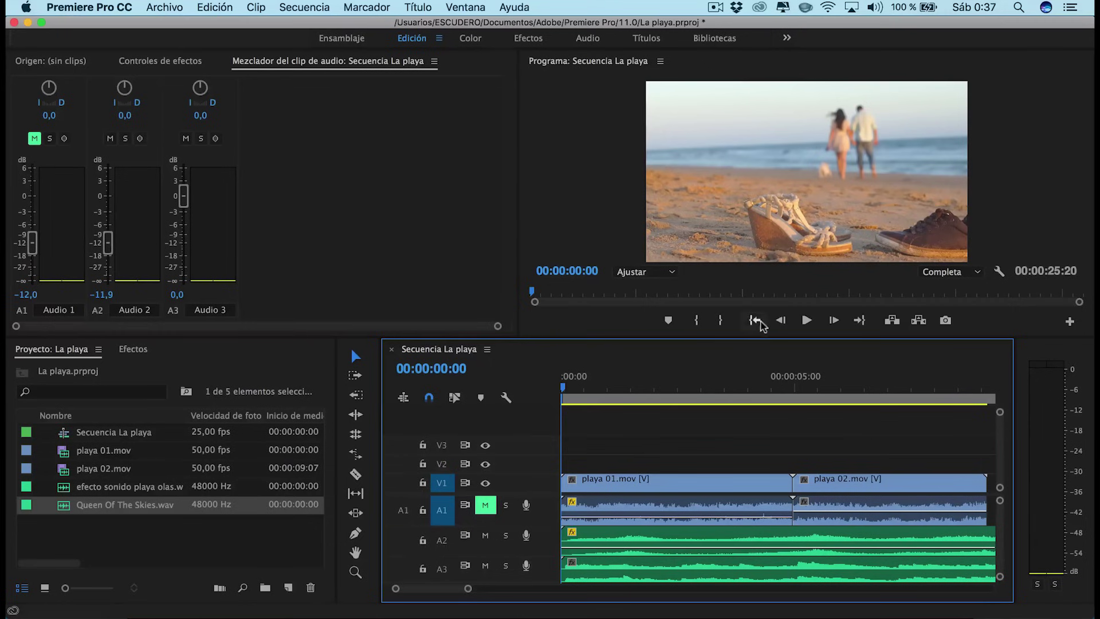
click(806, 321)
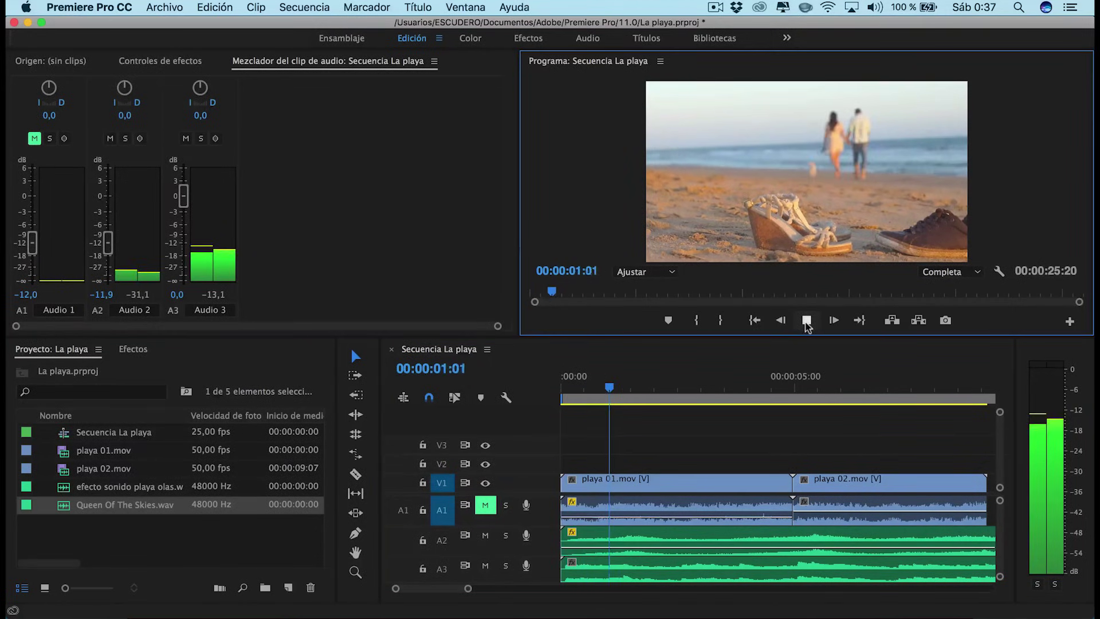